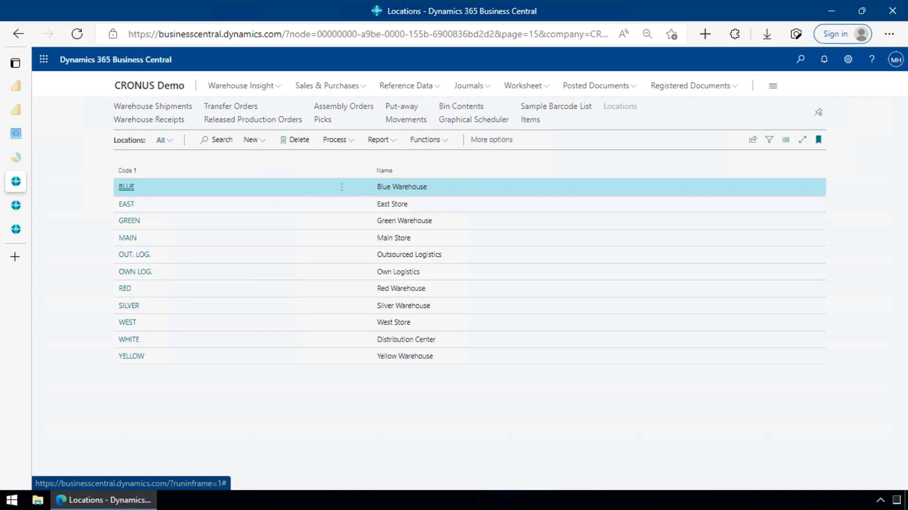
# - Open the BLUE location card, review its Warehouse settings, and return to the locations list
pyautogui.press('Return')
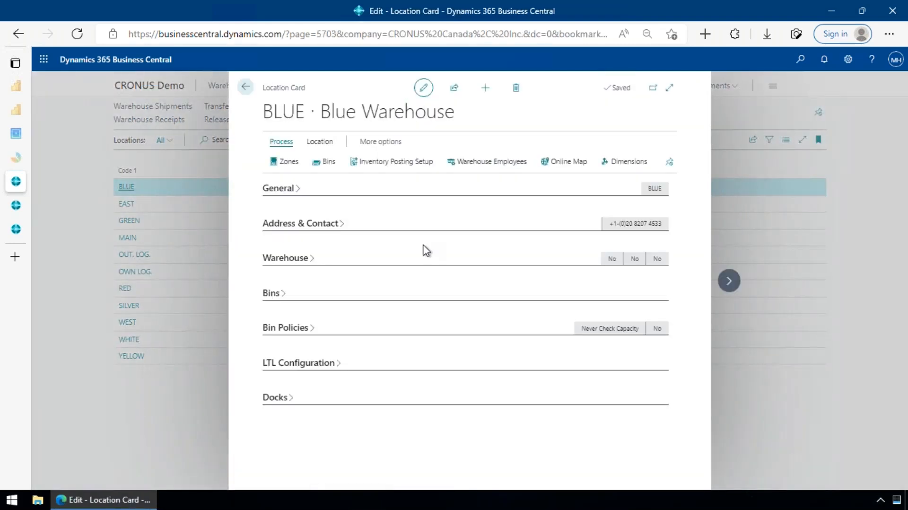
pyautogui.click(307, 266)
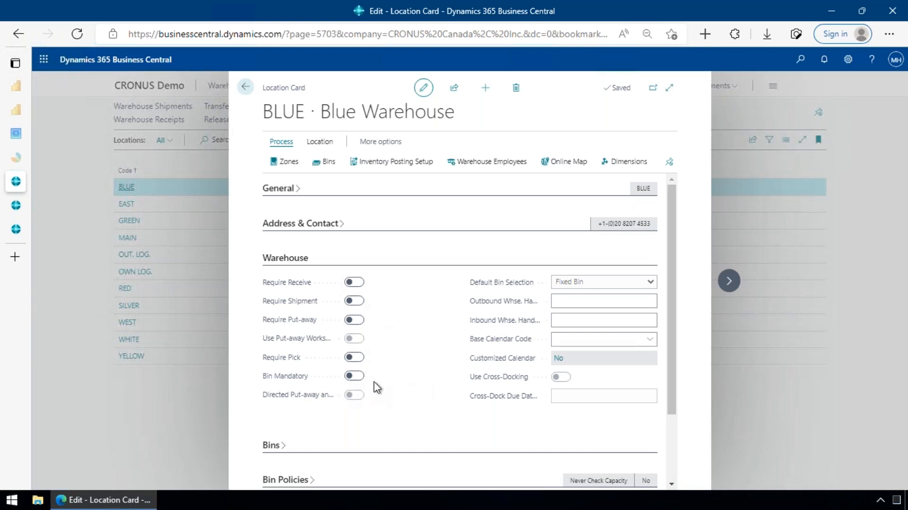
pyautogui.click(73, 341)
# - Open the SILVER location card and review its put-away, pick and bin requirements under Warehouse
pyautogui.click(128, 305)
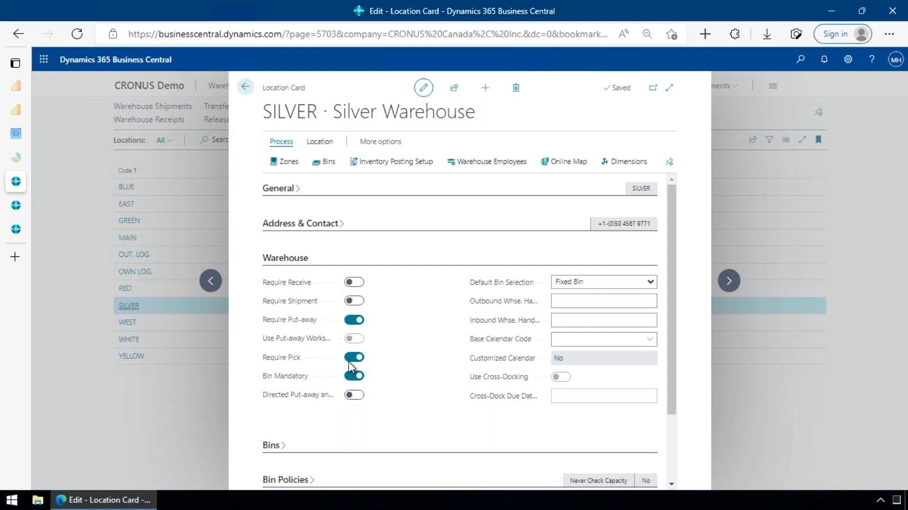
pyautogui.moveTo(297, 366)
pyautogui.moveTo(316, 329)
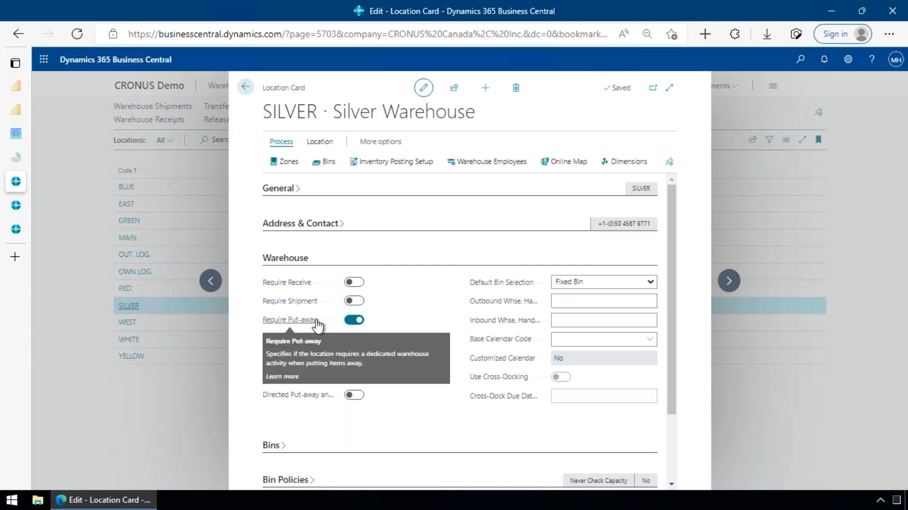
# - Move on to the WHITE location card and examine its directed put-away and pick and cross-docking settings
pyautogui.click(727, 284)
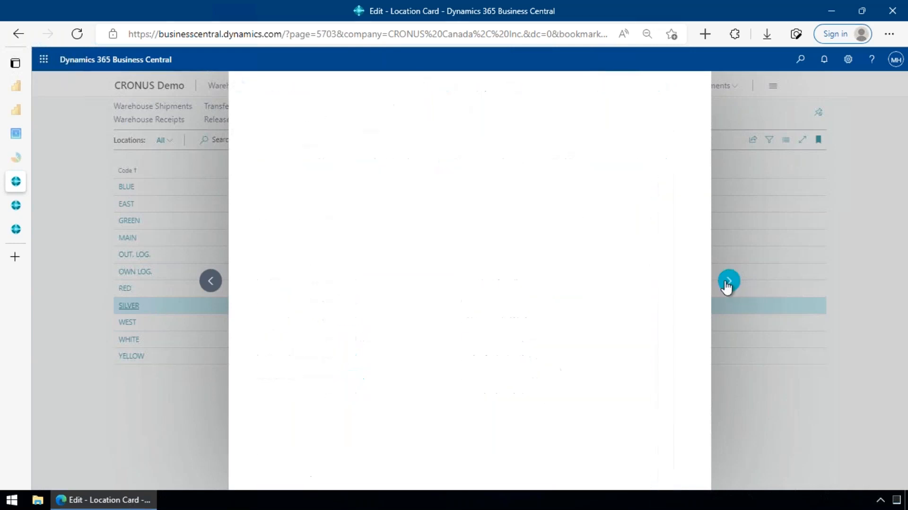
pyautogui.click(728, 284)
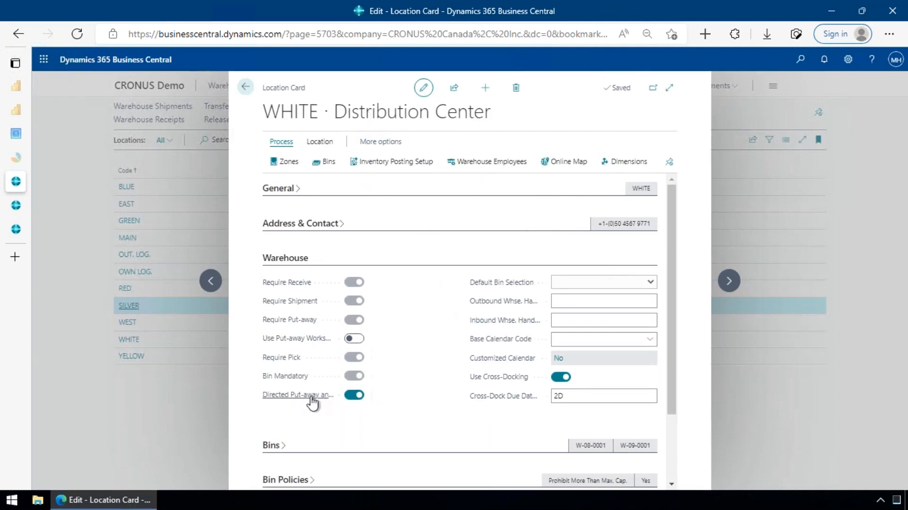
pyautogui.moveTo(312, 402)
pyautogui.moveTo(504, 396)
# - Return to the SILVER location card, open its zones, and add a zone with the code FDFDS
pyautogui.click(217, 280)
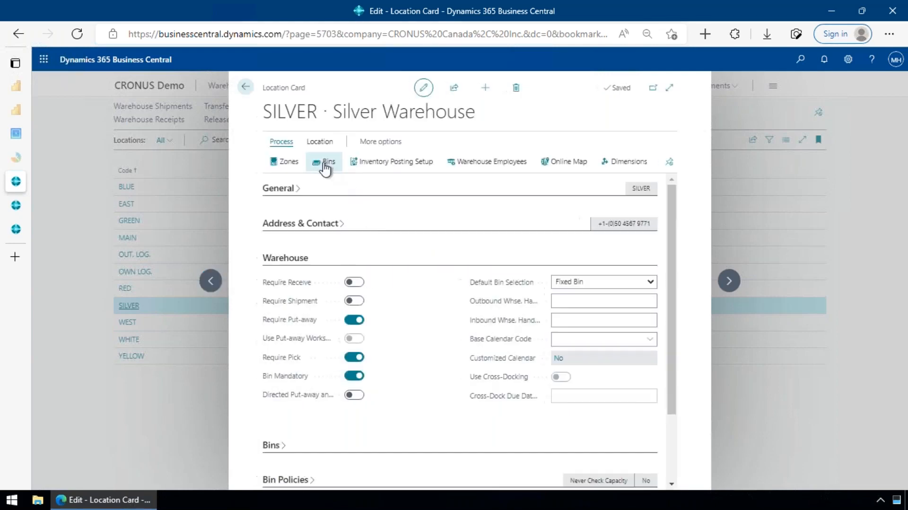
pyautogui.click(276, 166)
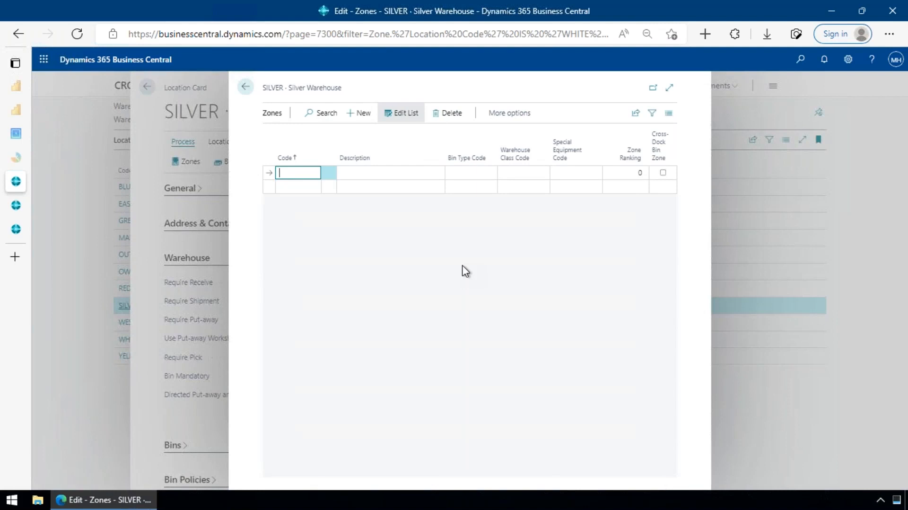
pyautogui.write('fdfds')
pyautogui.press('Tab')
pyautogui.press('Down')
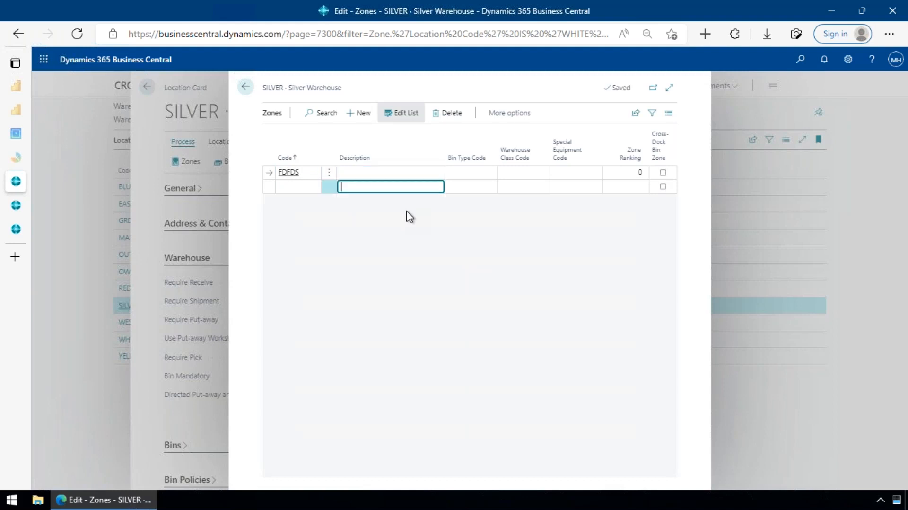
# - Delete the FDFDS zone from the SILVER location and close its zones list
pyautogui.press('Up')
pyautogui.press('Left')
pyautogui.press('Left')
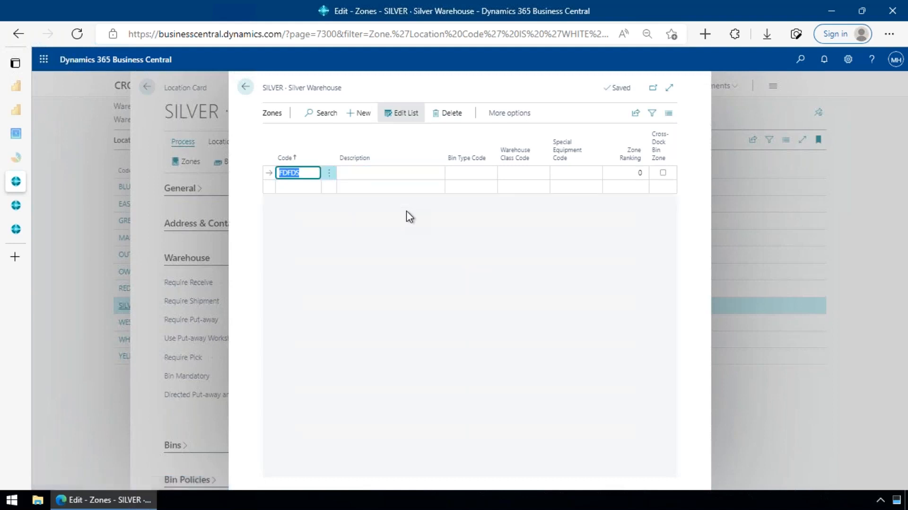
pyautogui.click(460, 117)
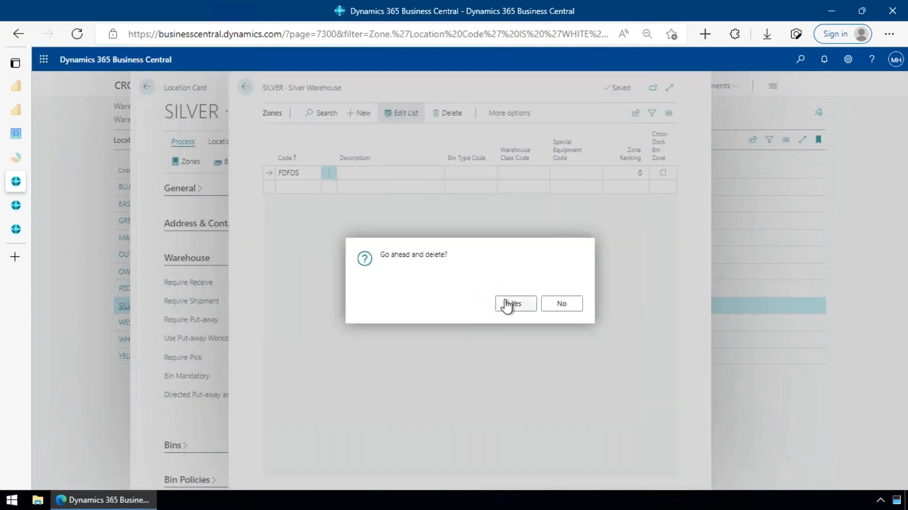
pyautogui.click(508, 303)
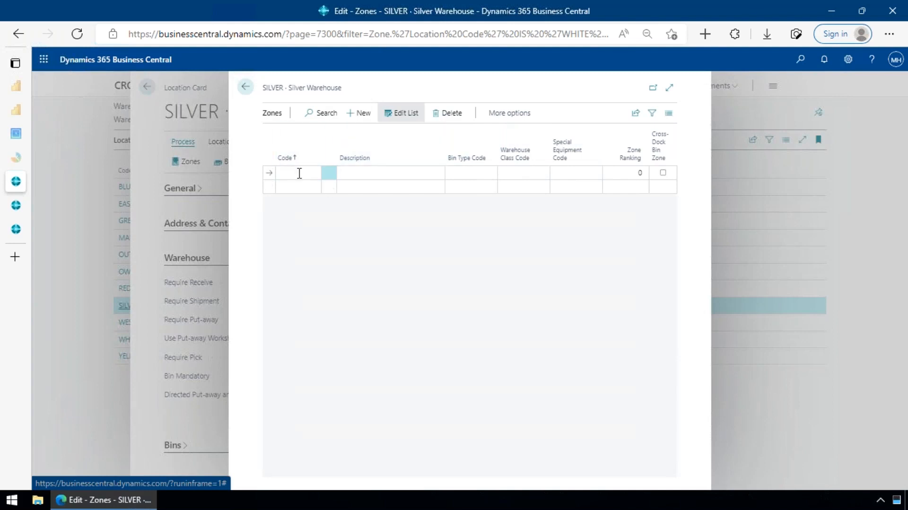
pyautogui.click(245, 87)
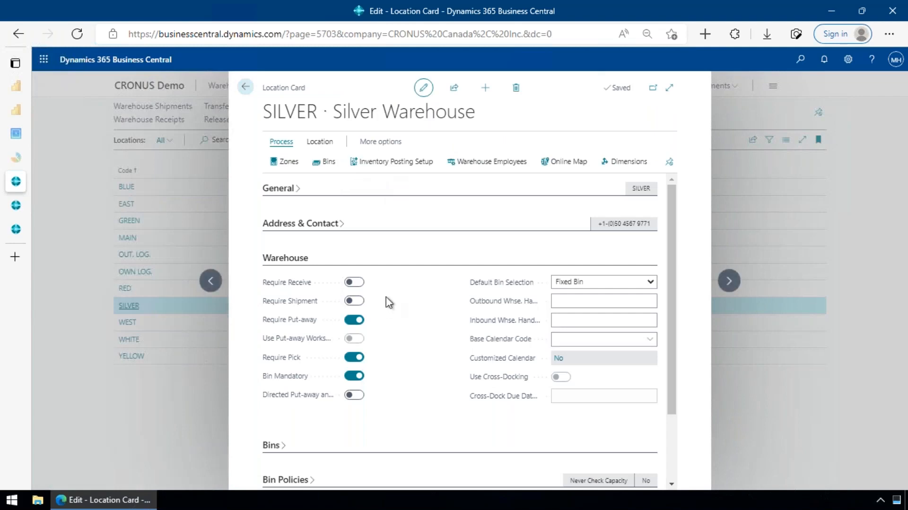
# - Open the SILVER location's bins, check the Dedicated column, and show the contents of bin S-01-0002
pyautogui.click(330, 161)
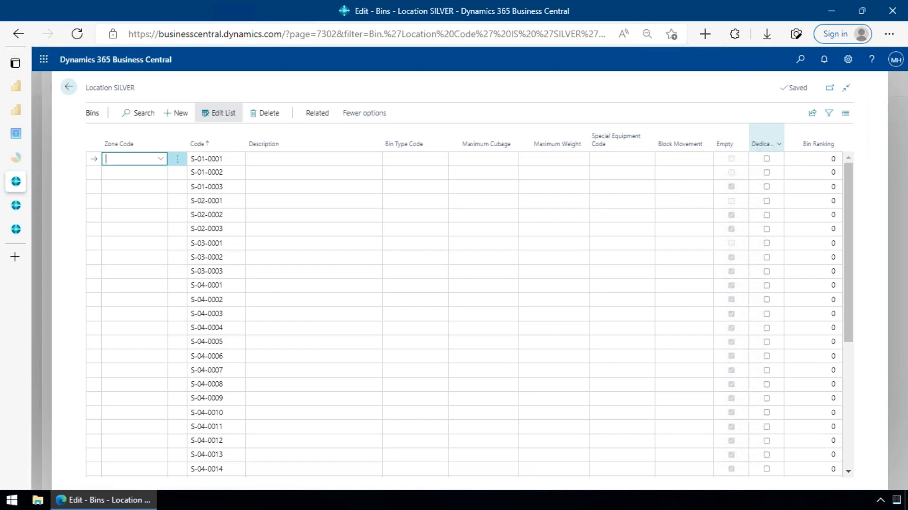
pyautogui.moveTo(763, 145)
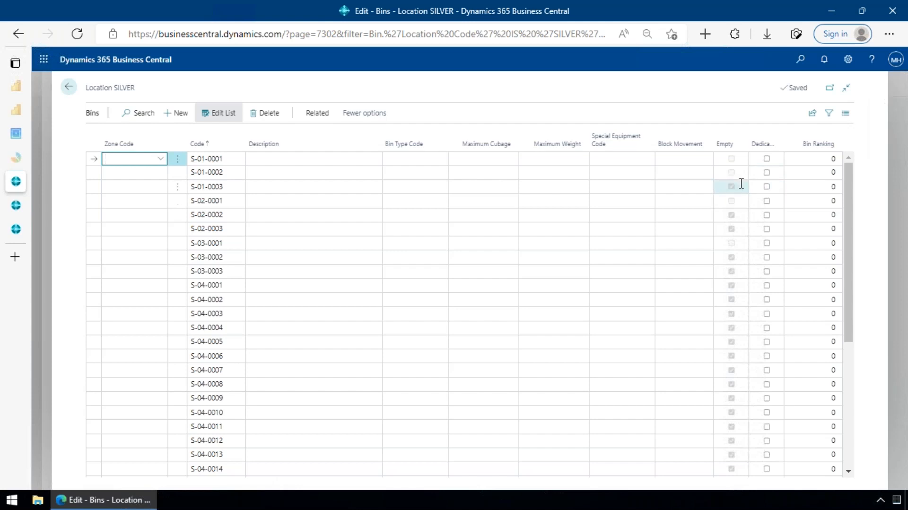
pyautogui.click(305, 177)
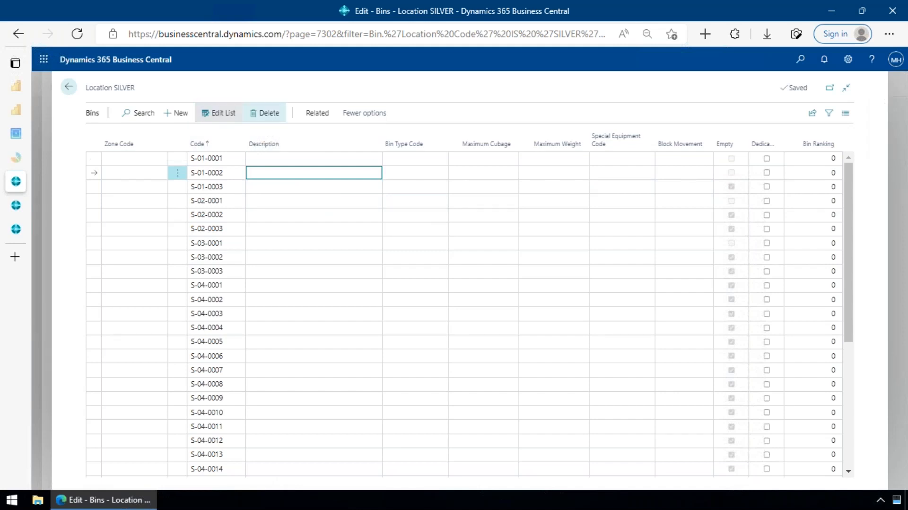
pyautogui.click(317, 113)
pyautogui.click(109, 135)
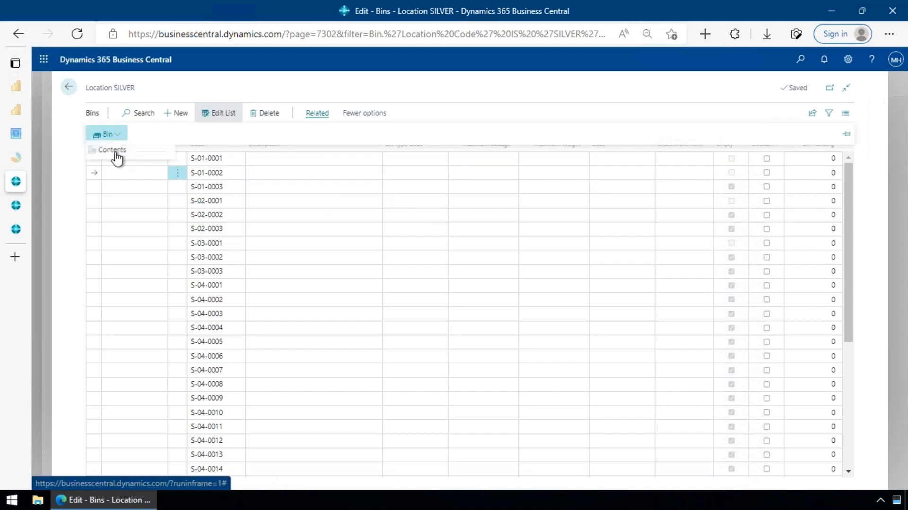
pyautogui.click(113, 152)
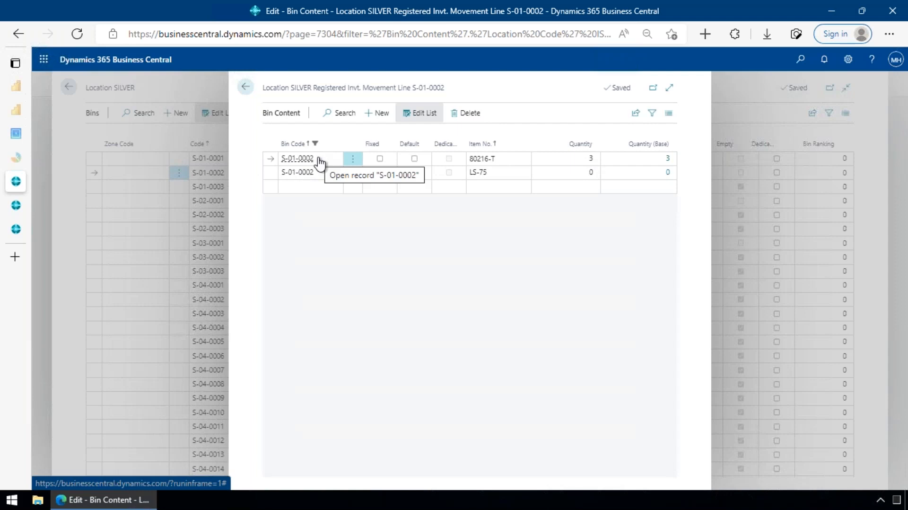
# - Check the Fixed option for item LS-75 in bin S-01-0002 and return to the SILVER location card
pyautogui.click(380, 172)
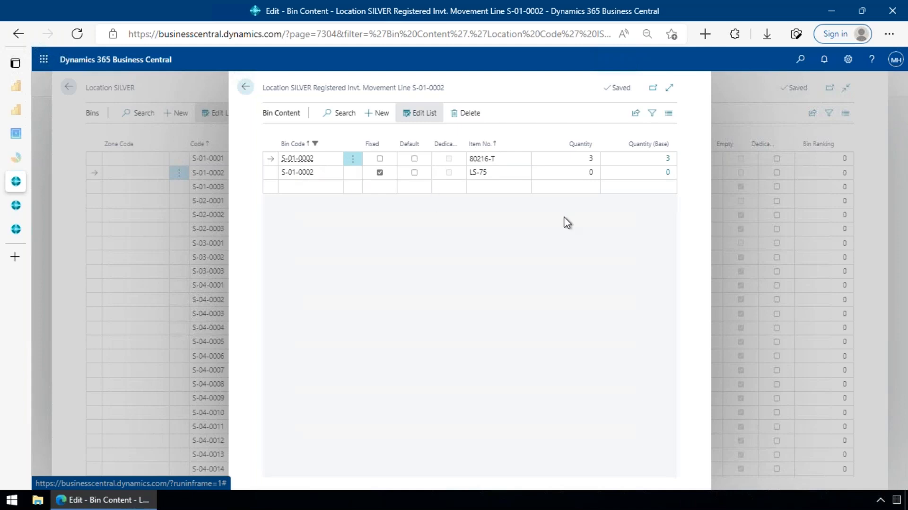
pyautogui.press('Escape')
pyautogui.press('Escape')
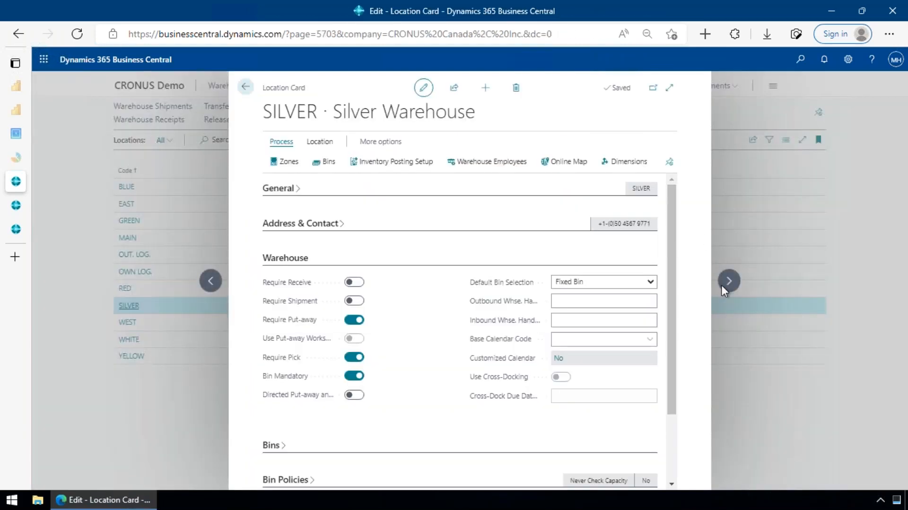
# - Go to the WHITE location card and browse its bins from the PICK zone to the BULK zone
pyautogui.click(729, 283)
pyautogui.click(729, 294)
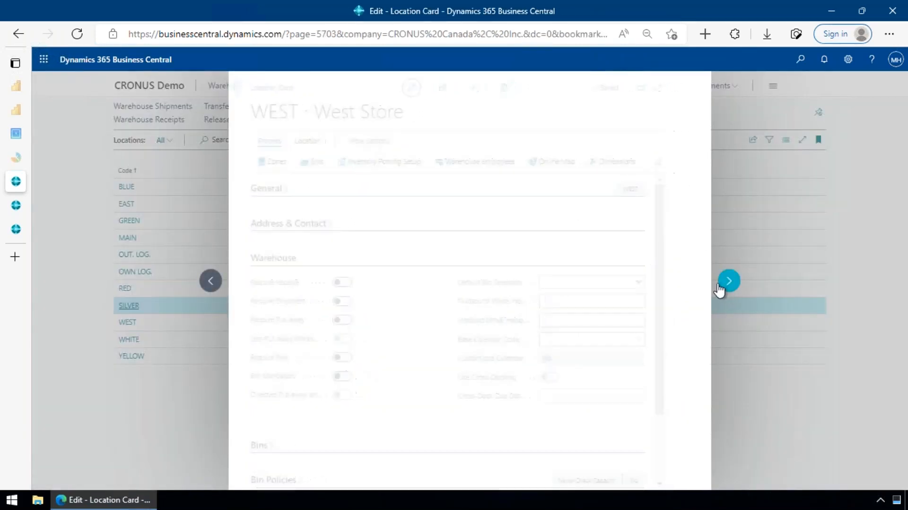
pyautogui.click(313, 166)
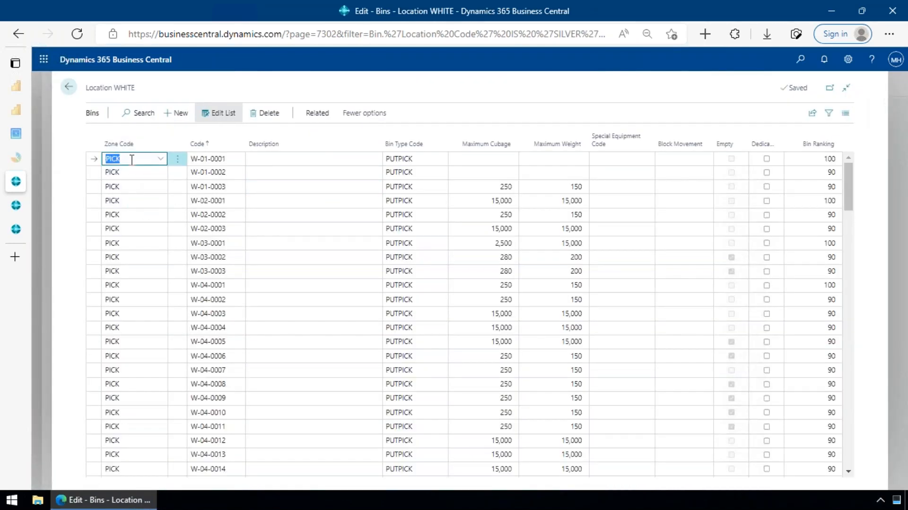
pyautogui.scroll(-5, 134, 170)
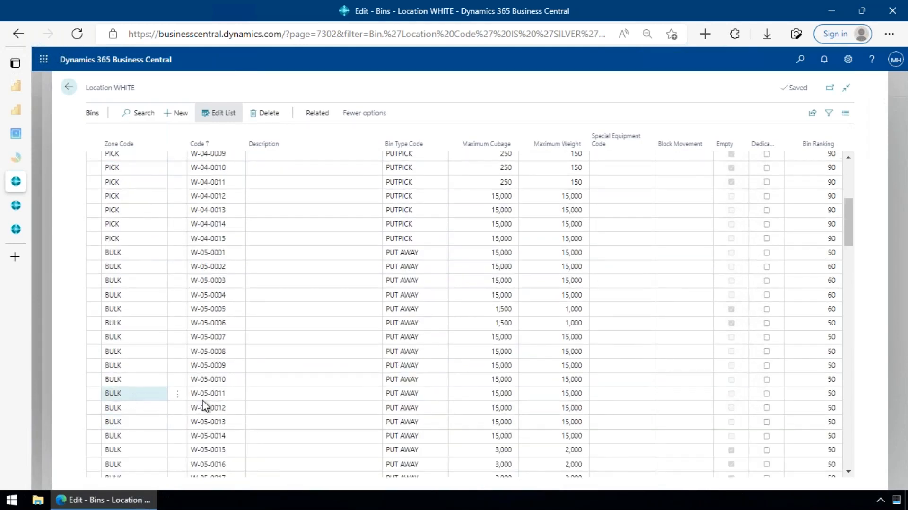
# - Inspect the zone code of bin W-05-0011 and the bin ranking of W-05-0012, and close the bins list
pyautogui.click(142, 395)
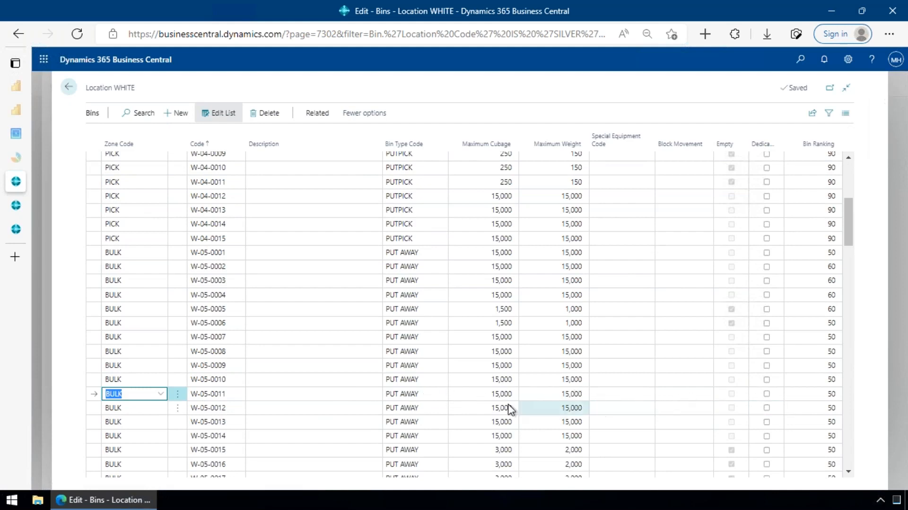
pyautogui.click(830, 409)
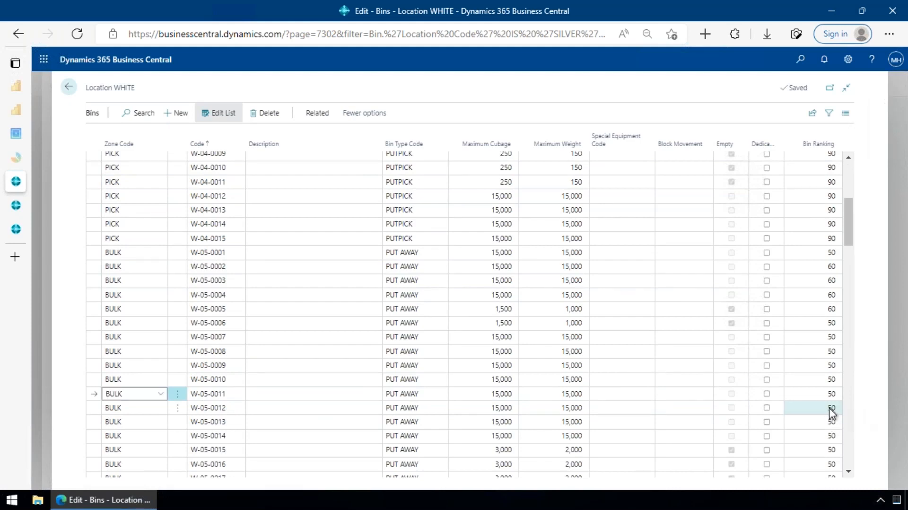
pyautogui.click(831, 409)
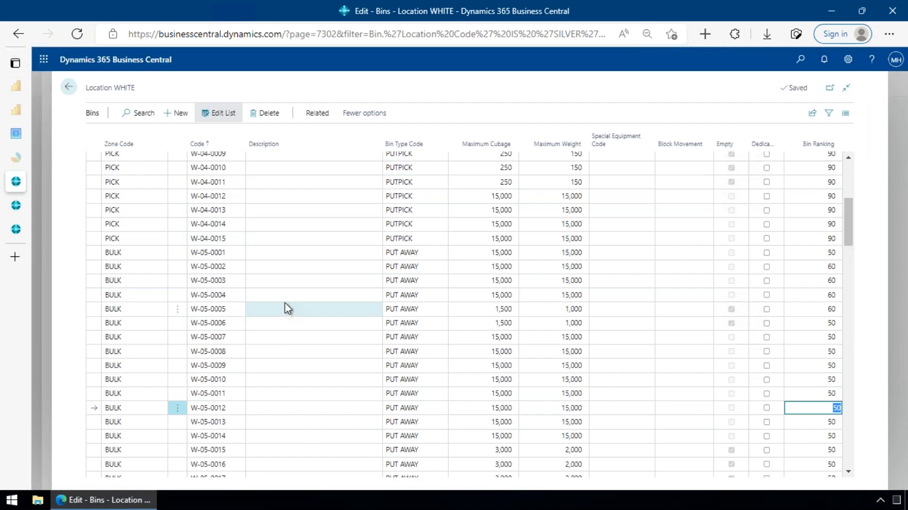
pyautogui.press('Escape')
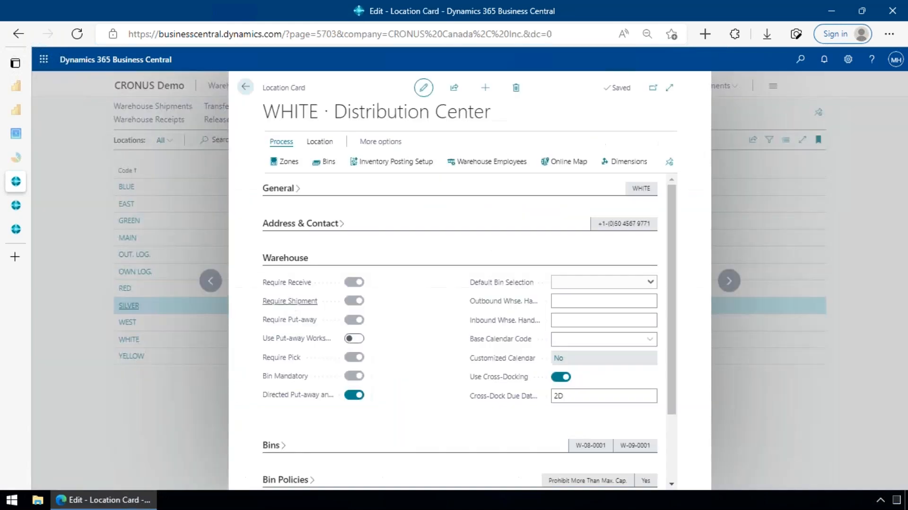
# - Return to the SILVER location card and review the default bin codes in its Bins section
pyautogui.click(226, 286)
pyautogui.click(226, 286)
pyautogui.scroll(-3, 391, 339)
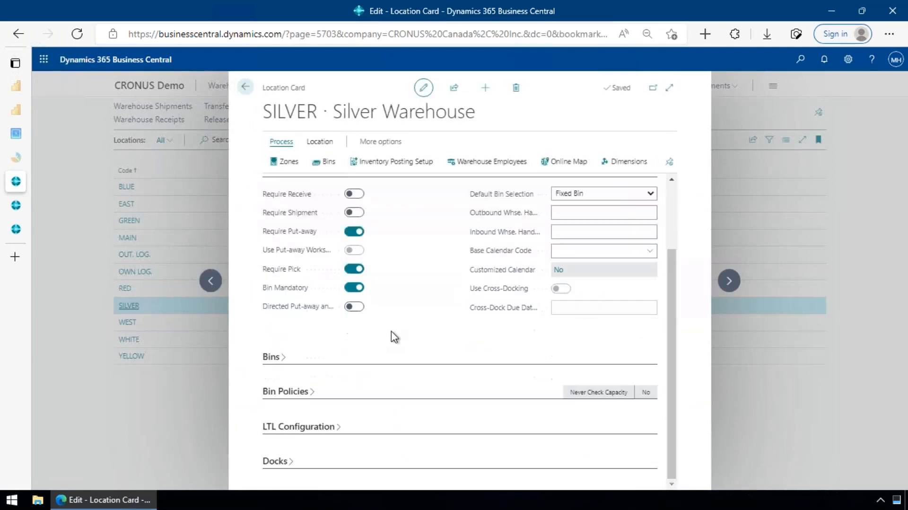
pyautogui.click(267, 359)
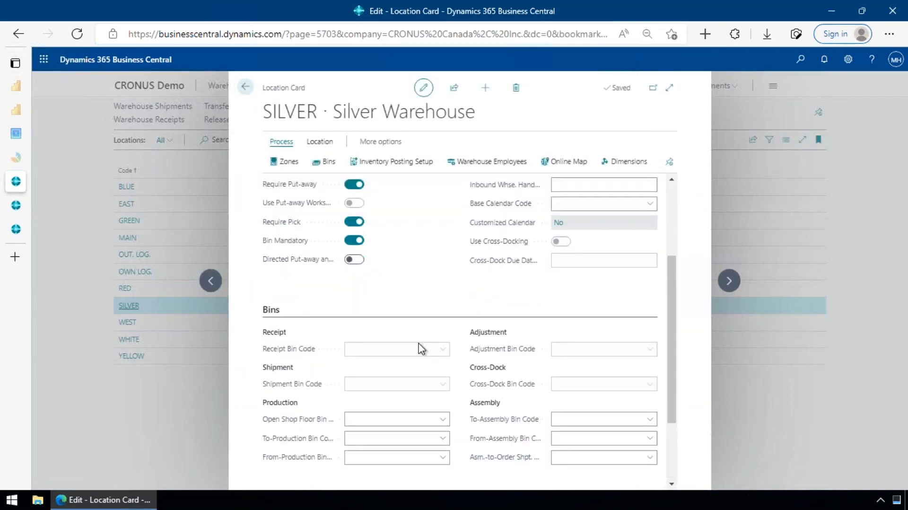
pyautogui.scroll(-3, 468, 337)
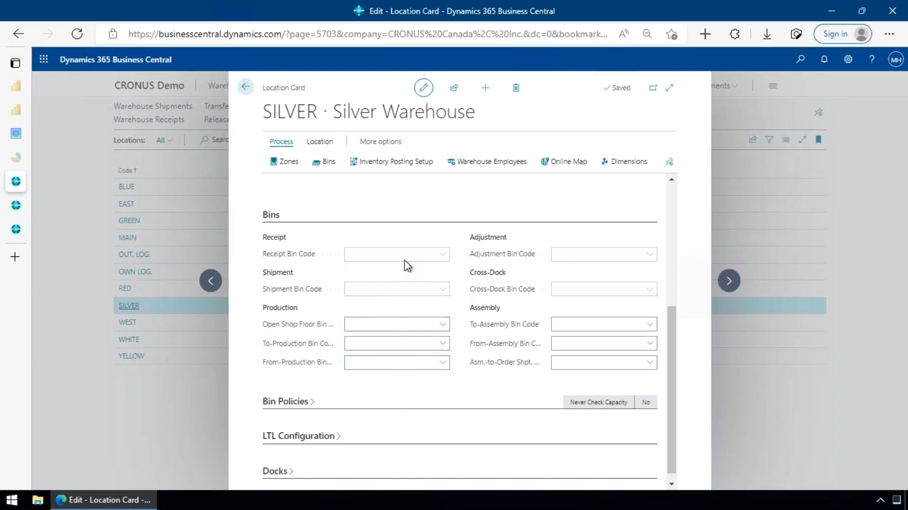
pyautogui.moveTo(307, 264)
# - Check the Require Receive setting of the SILVER location and close the card to return to the locations list
pyautogui.scroll(3, 358, 298)
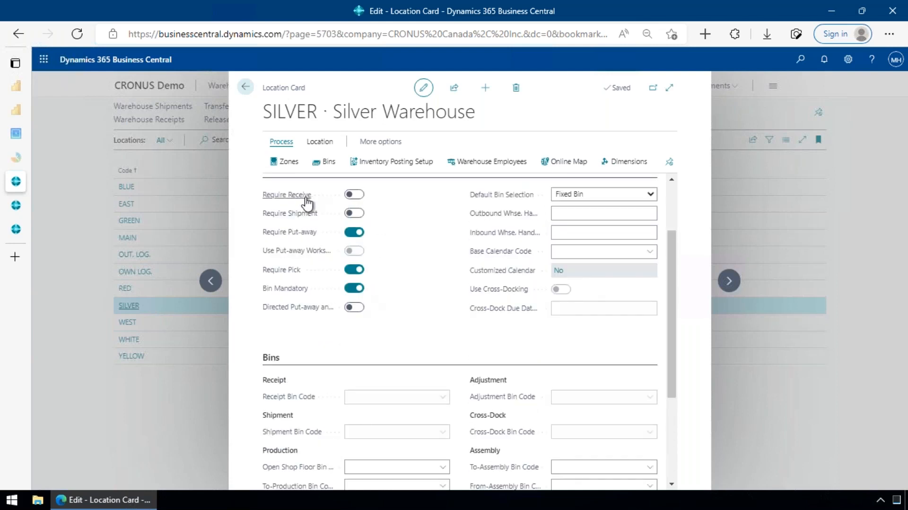
pyautogui.moveTo(308, 203)
pyautogui.click(245, 88)
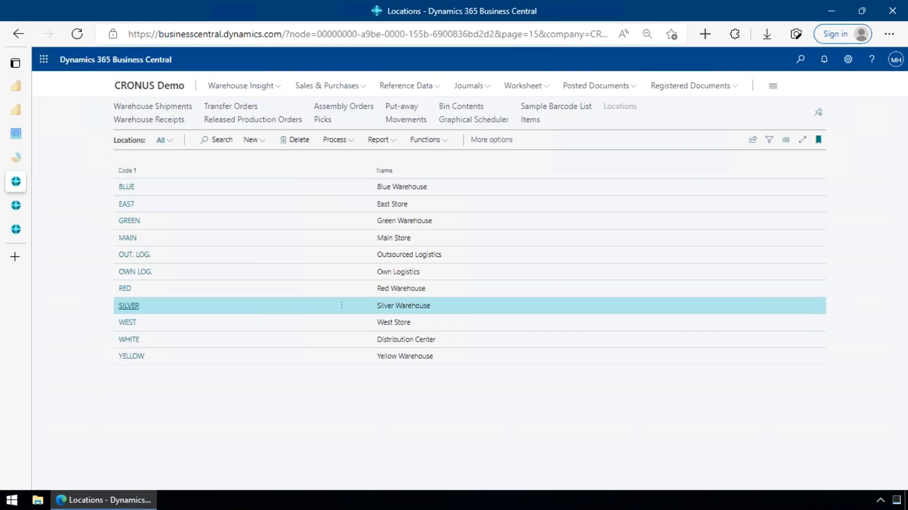
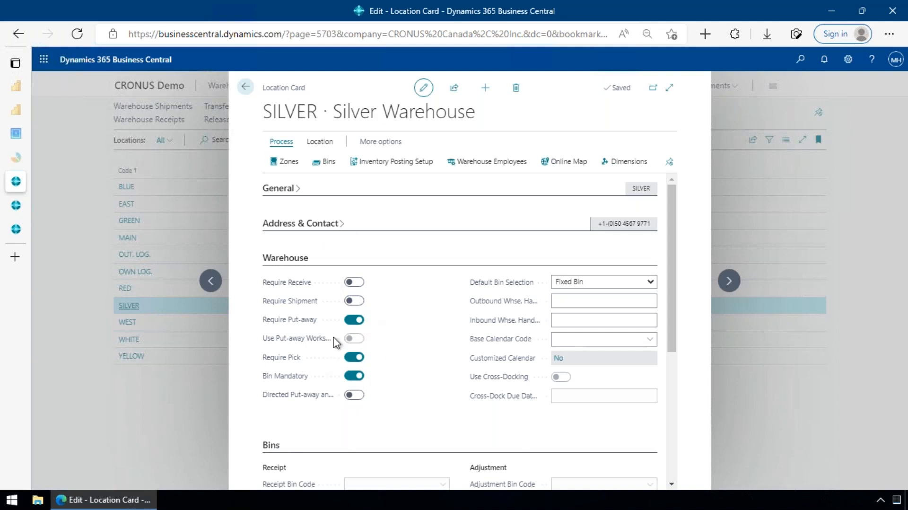
# - Close the SILVER location card and open the Deerfield Graphics Company sales order for location SILVER to review its lines
pyautogui.click(245, 87)
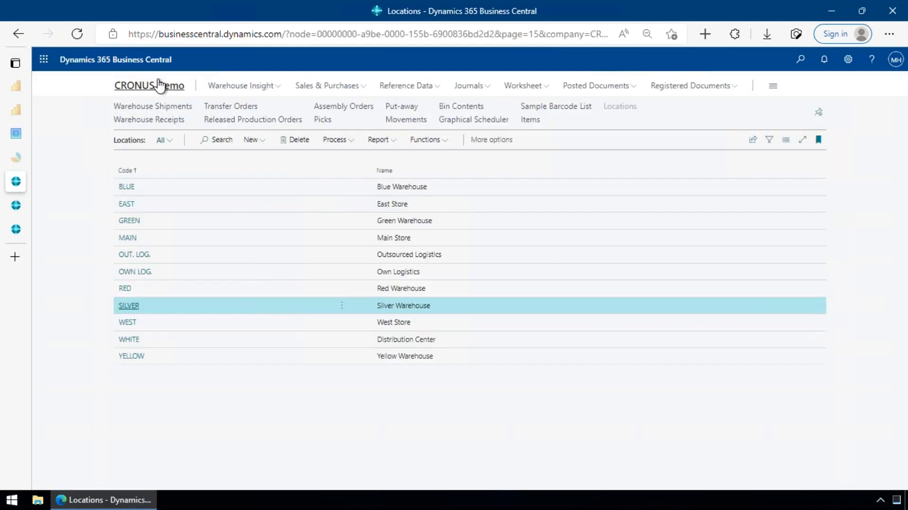
pyautogui.click(179, 86)
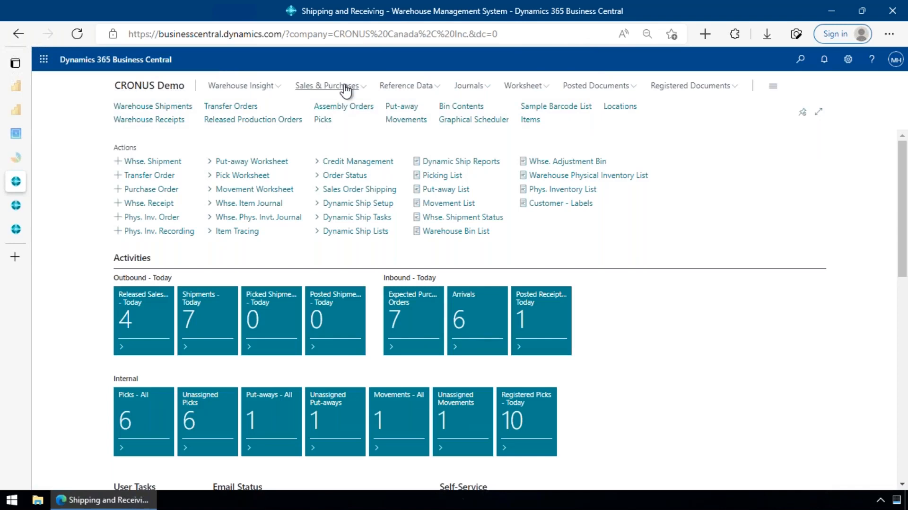
pyautogui.click(346, 89)
pyautogui.click(135, 106)
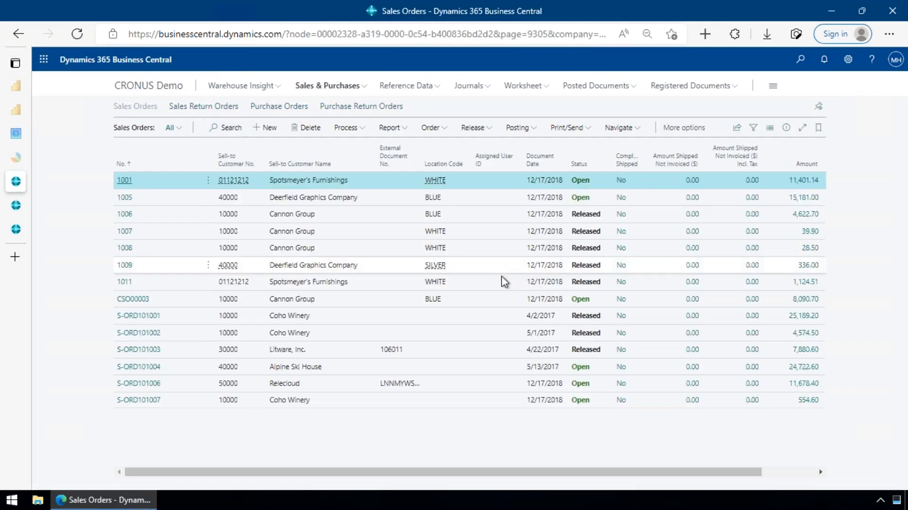
pyautogui.click(332, 268)
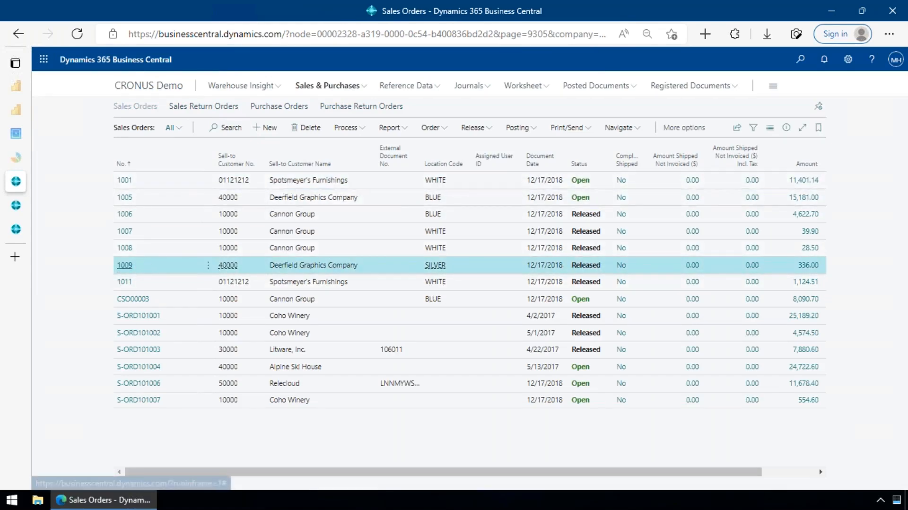
pyautogui.click(125, 265)
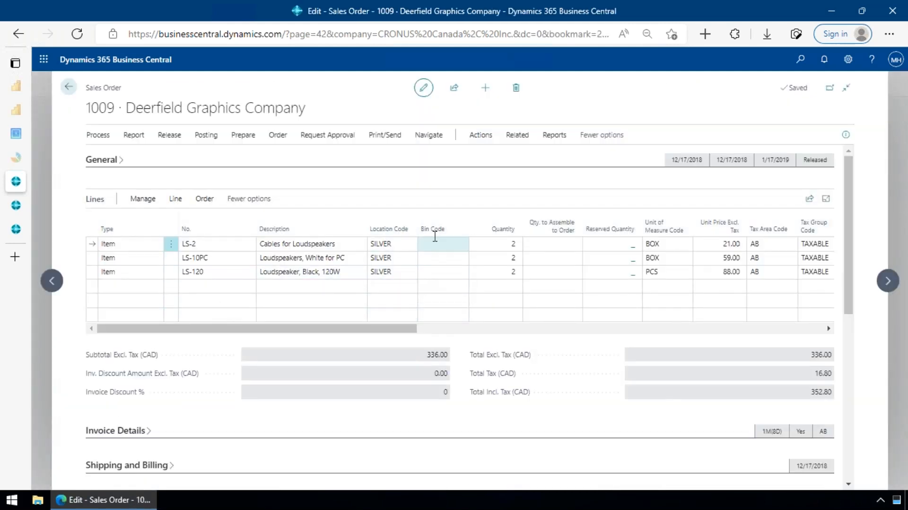
pyautogui.moveTo(435, 235)
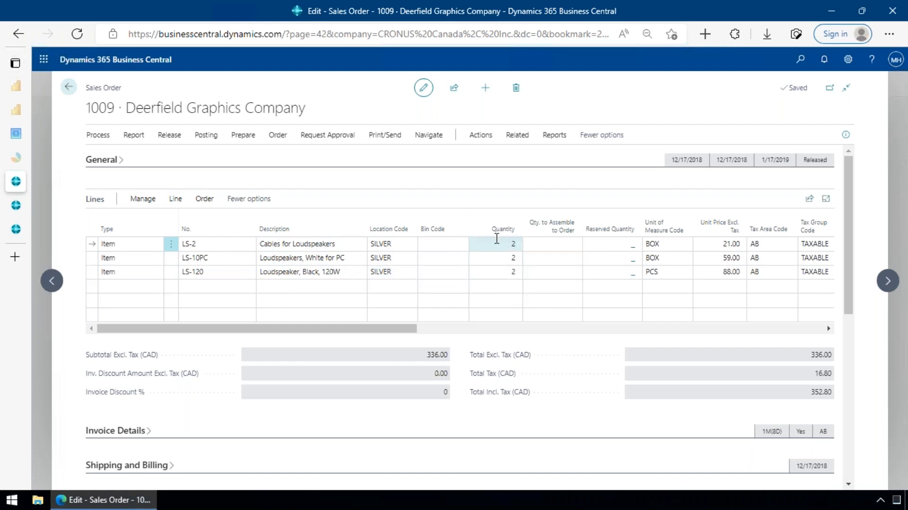
# - Create an inventory pick directly from the Deerfield Graphics Company sales order using the Create Inventory Put-away/Pick function
pyautogui.click(480, 137)
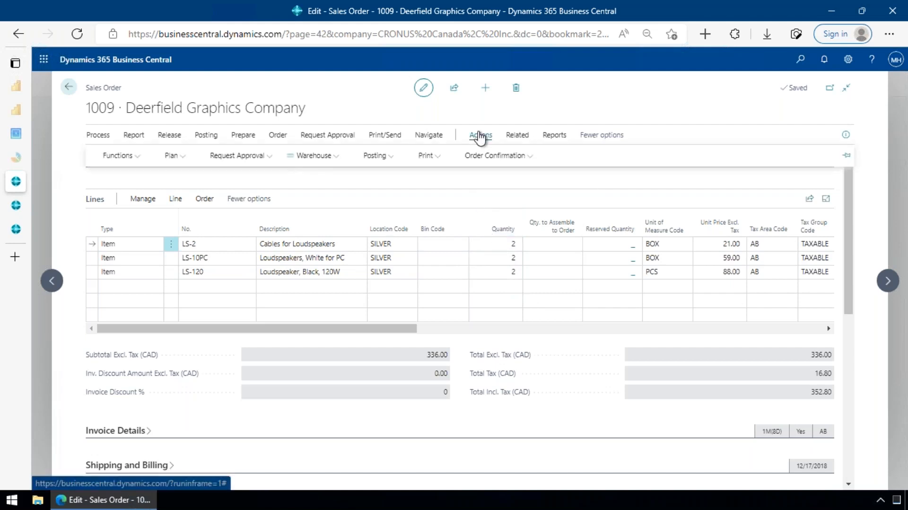
pyautogui.click(311, 158)
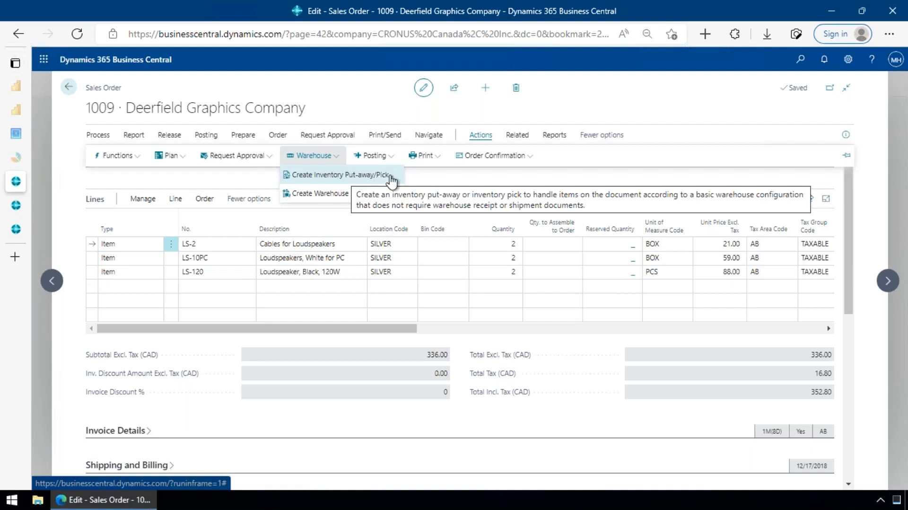
pyautogui.click(374, 178)
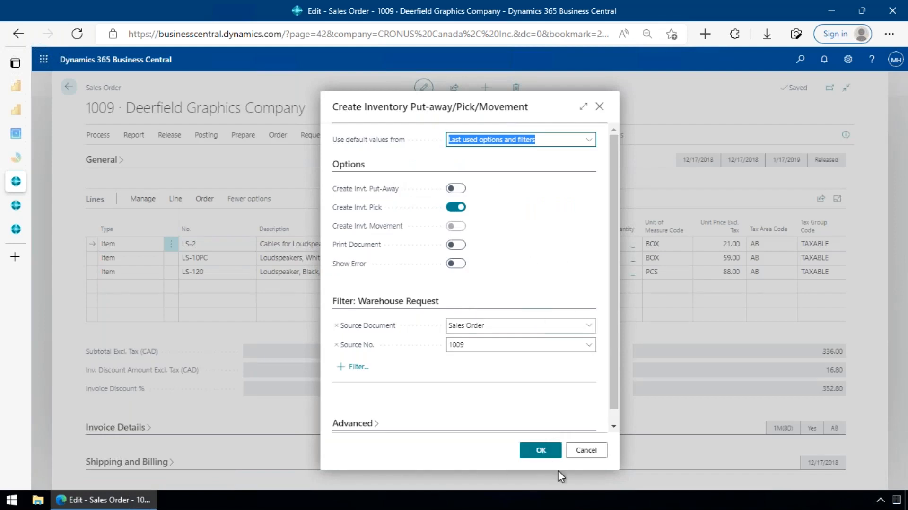
pyautogui.click(541, 451)
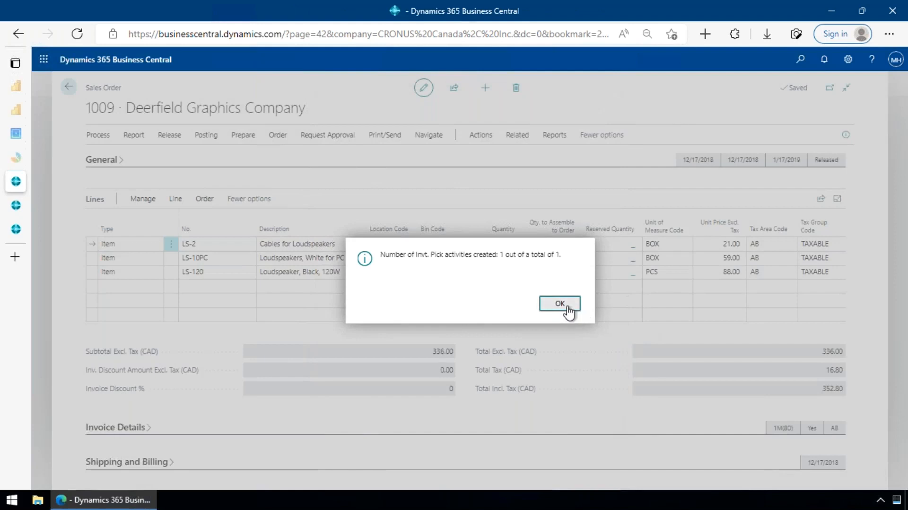
pyautogui.click(568, 308)
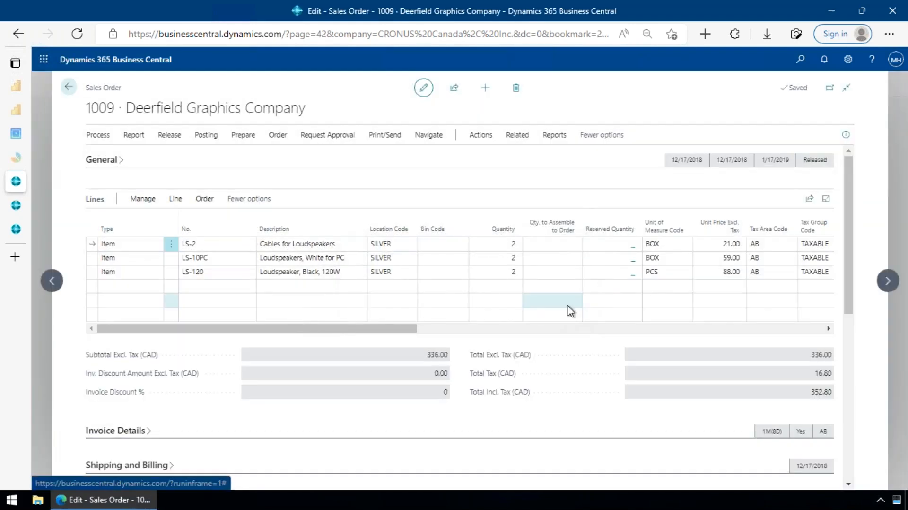
pyautogui.moveTo(538, 231)
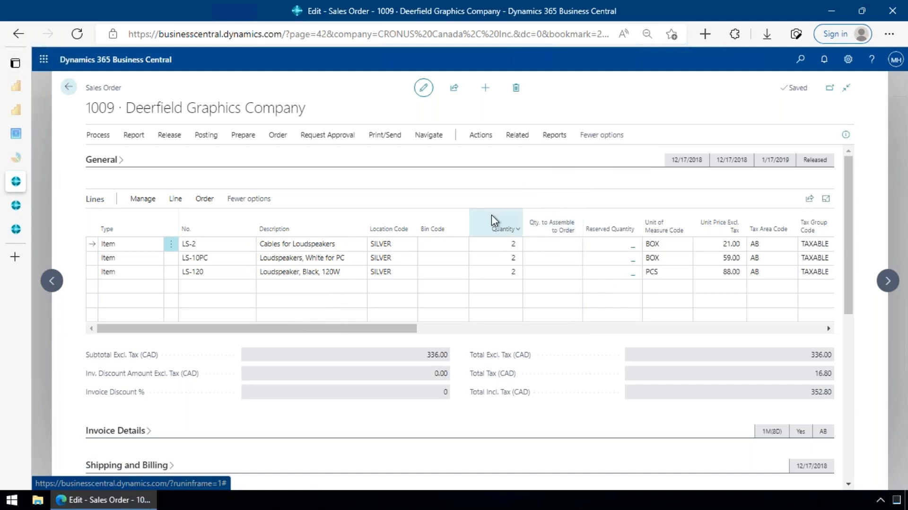
pyautogui.moveTo(492, 217)
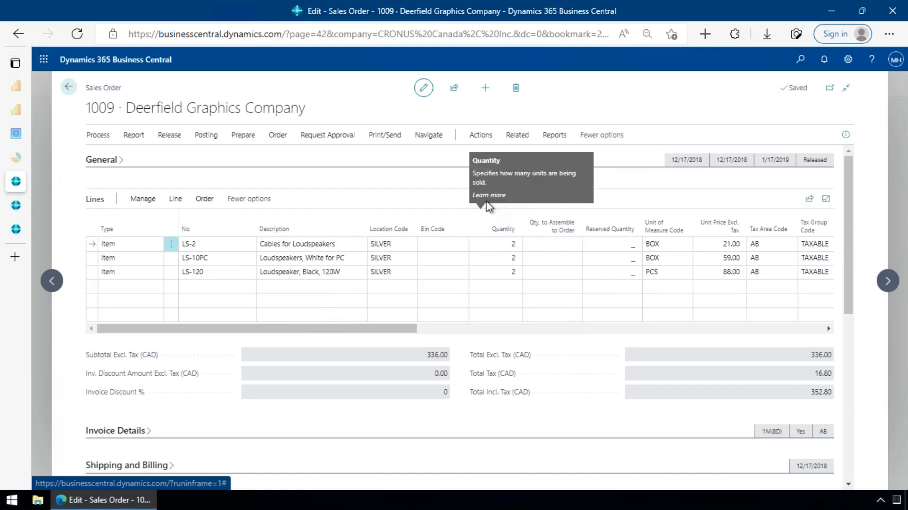
pyautogui.click(518, 136)
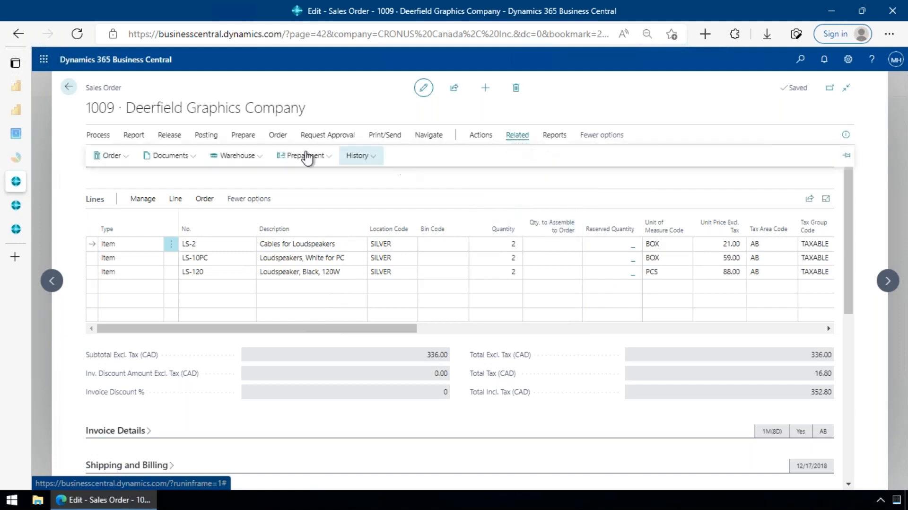
pyautogui.click(238, 155)
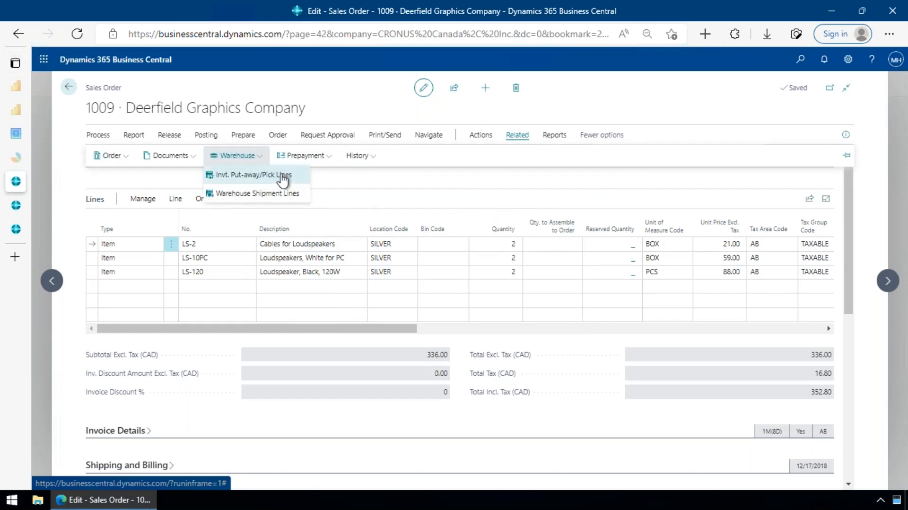
pyautogui.click(484, 206)
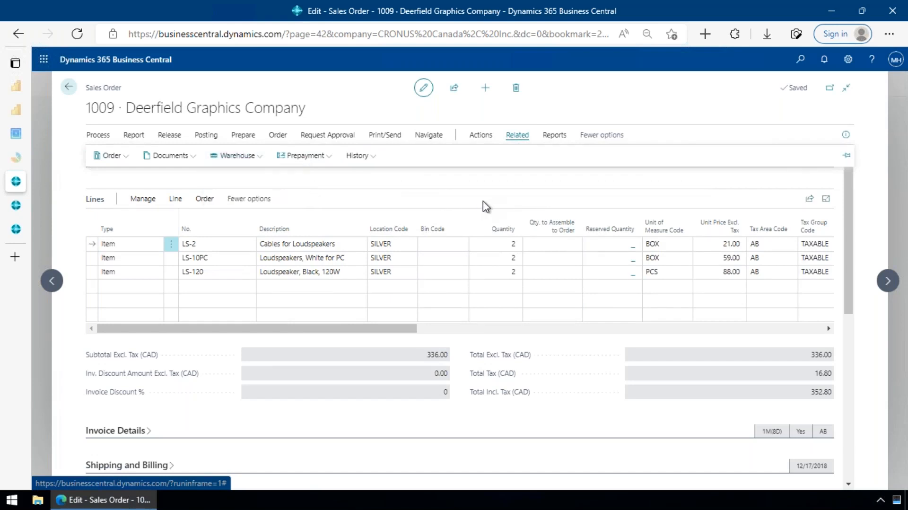
pyautogui.click(433, 157)
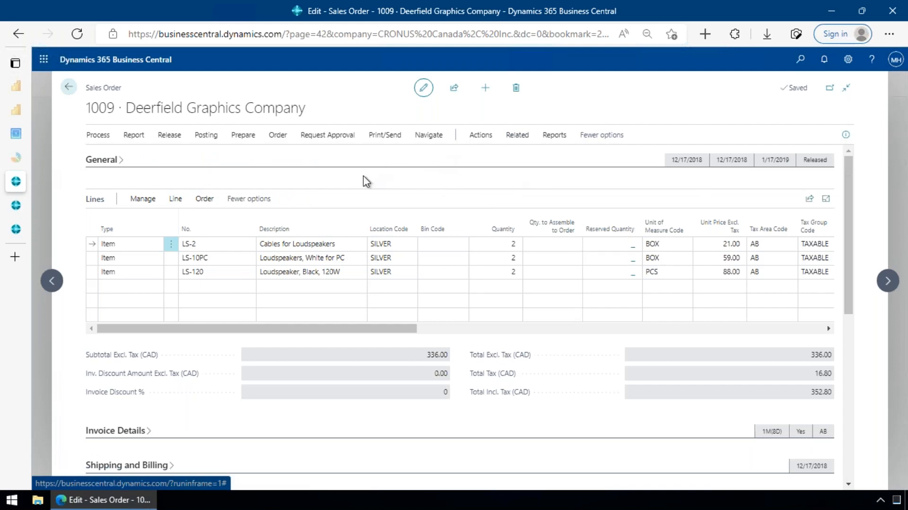
# - Close the sales order, return to the home page, search for "inv pic" and open the Inventory Picks list
pyautogui.click(68, 87)
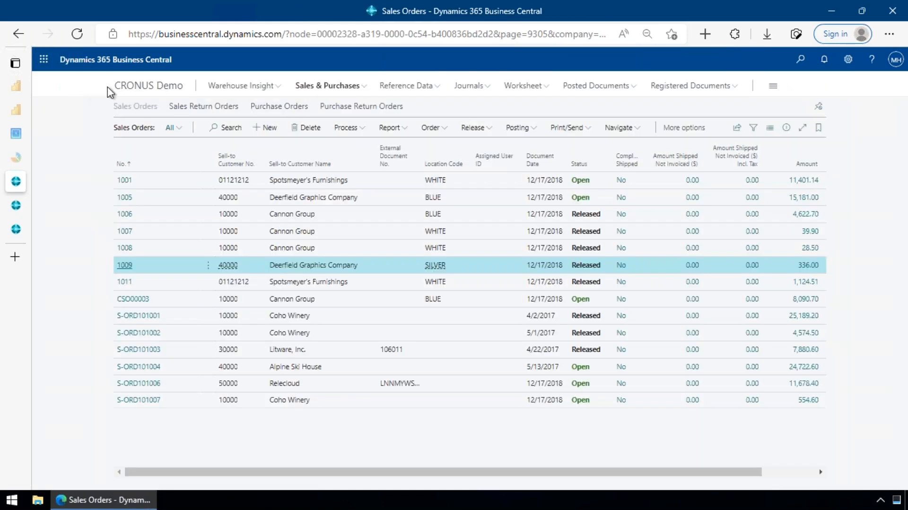
pyautogui.click(137, 87)
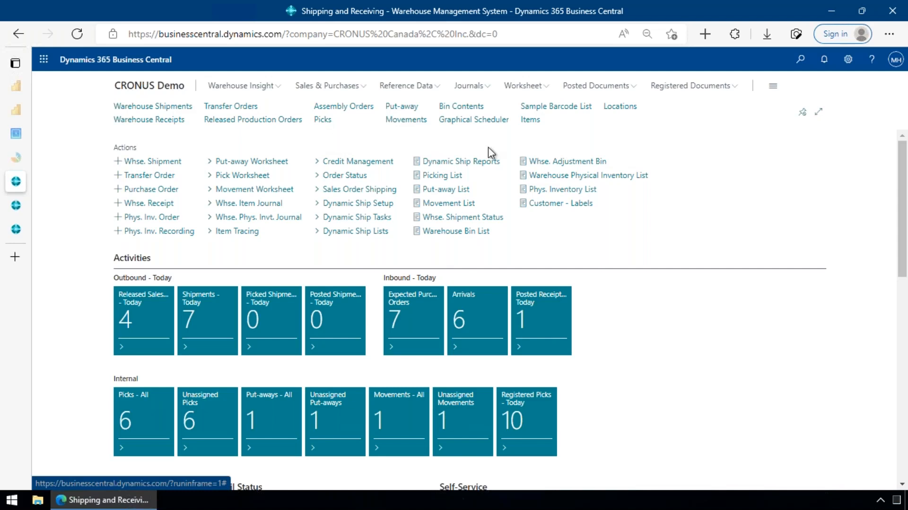
pyautogui.hotkey('alt', 'q')
pyautogui.write('inv p')
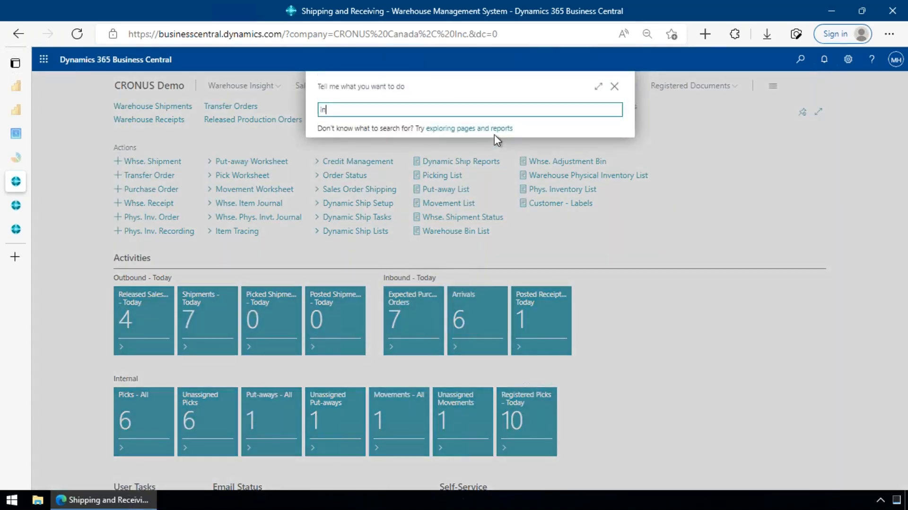
pyautogui.write('ic')
pyautogui.click(359, 154)
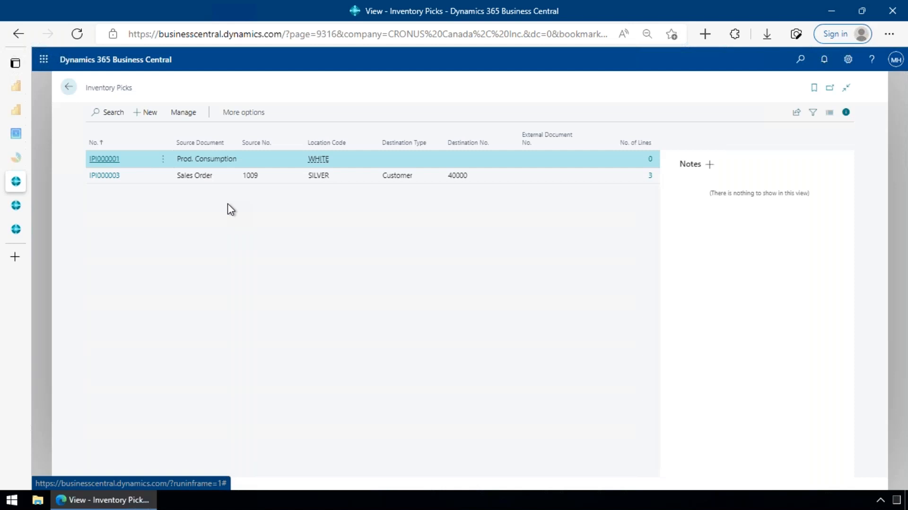
# - Open the SILVER inventory pick linked to the Deerfield Graphics Company sales order and delete it
pyautogui.click(114, 181)
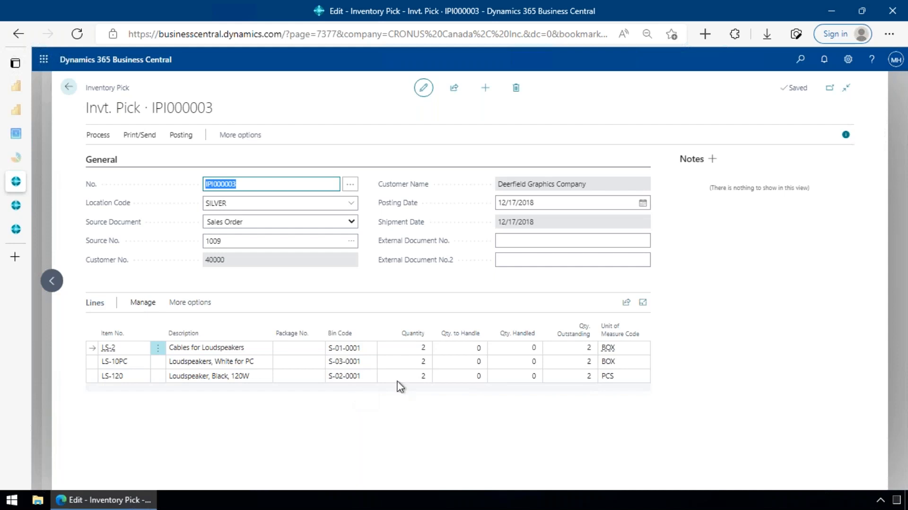
pyautogui.click(518, 90)
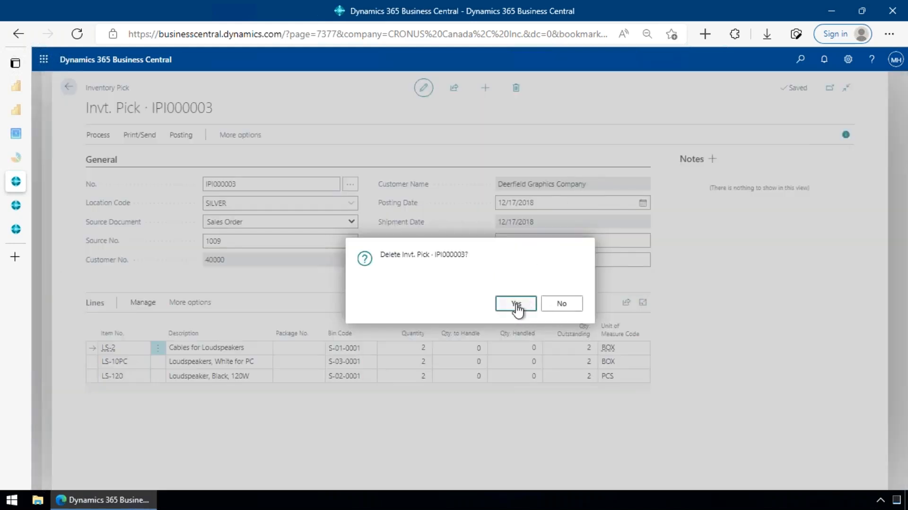
pyautogui.click(517, 305)
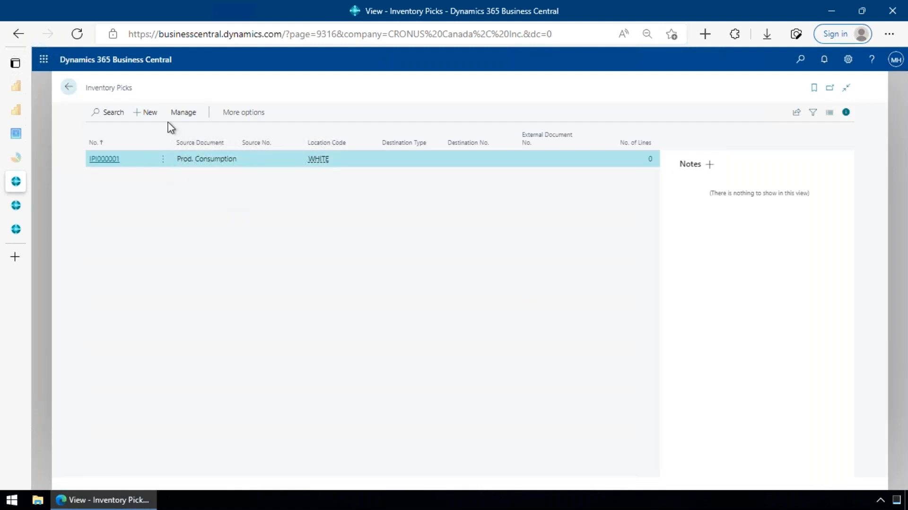
# - Create a new inventory pick for location SILVER with source document Sales Order, using the available SILVER sales order as its source
pyautogui.click(148, 117)
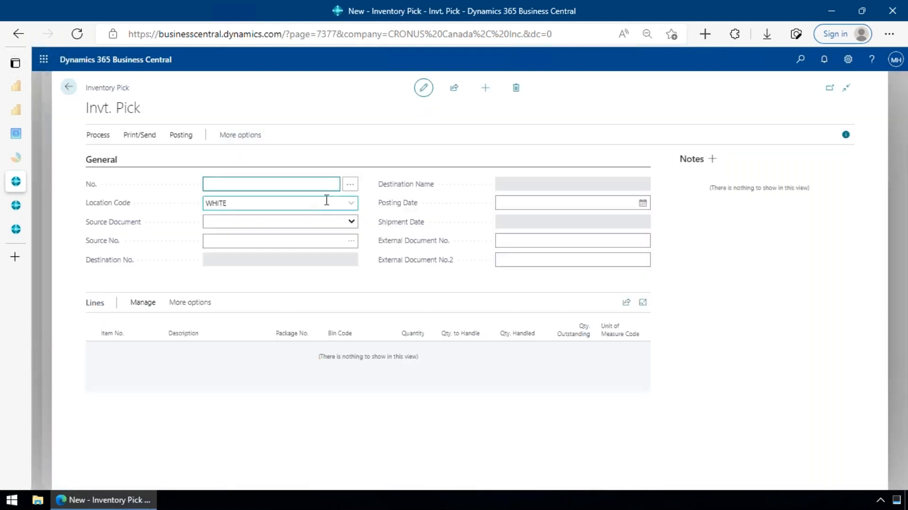
pyautogui.click(350, 203)
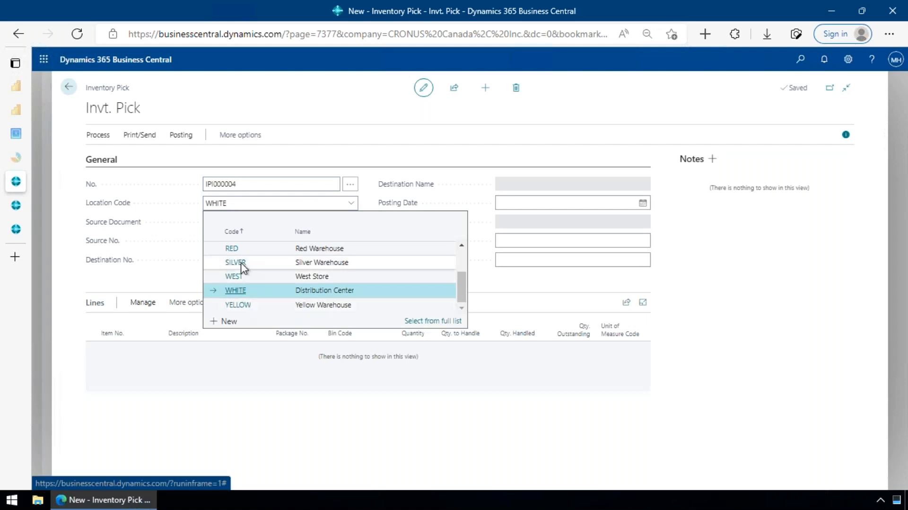
pyautogui.click(242, 264)
pyautogui.click(327, 222)
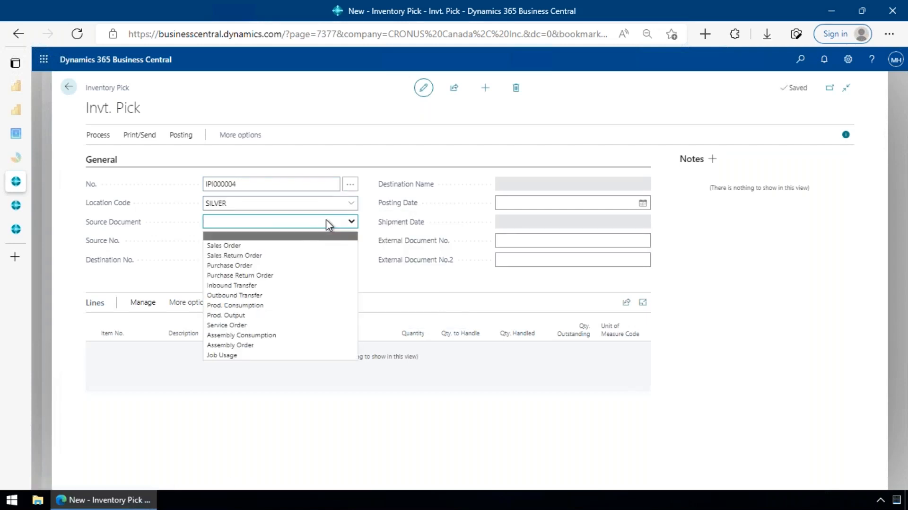
pyautogui.click(244, 246)
pyautogui.click(283, 239)
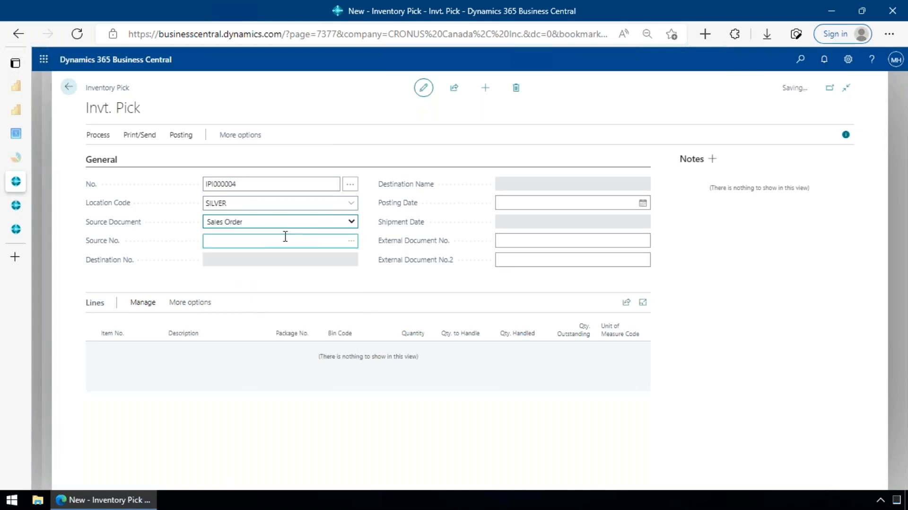
pyautogui.click(351, 240)
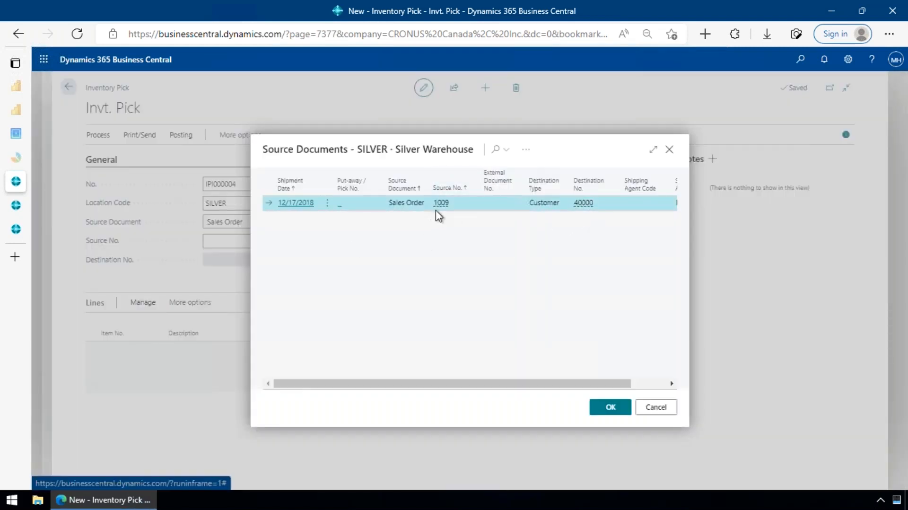
pyautogui.click(603, 400)
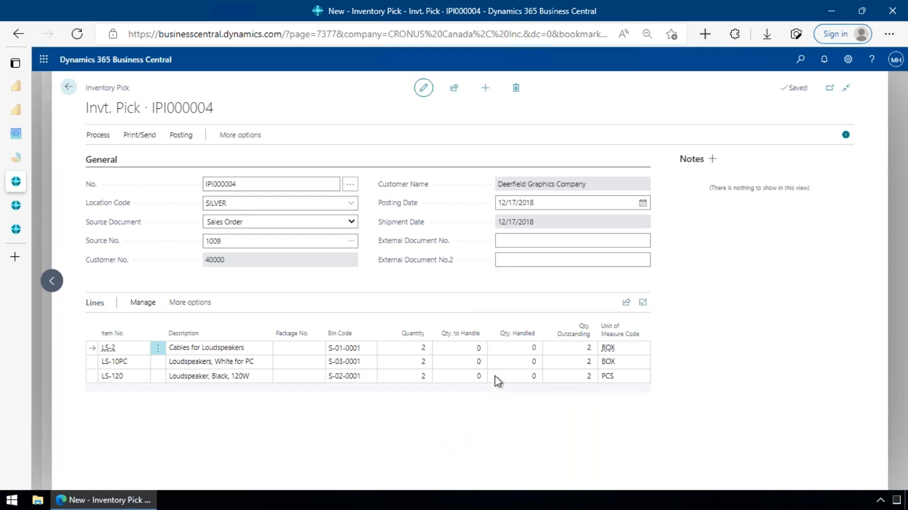
# - Set the pick's Qty. to Handle to 1 for LS-2, 2 for LS-10PC and 1 for LS-120
pyautogui.click(474, 348)
pyautogui.click(147, 136)
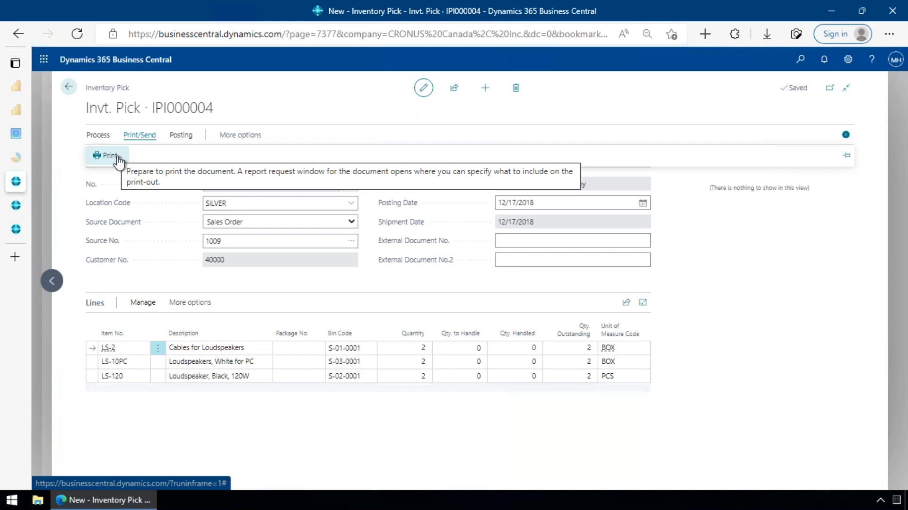
pyautogui.click(468, 349)
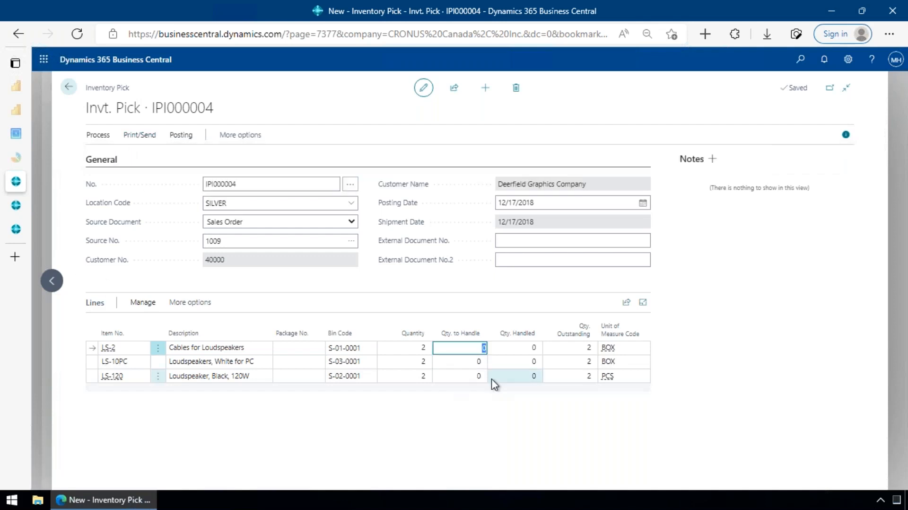
pyautogui.write('1')
pyautogui.press('Return')
pyautogui.write('2')
pyautogui.press('Return')
pyautogui.write('1')
pyautogui.press('Up')
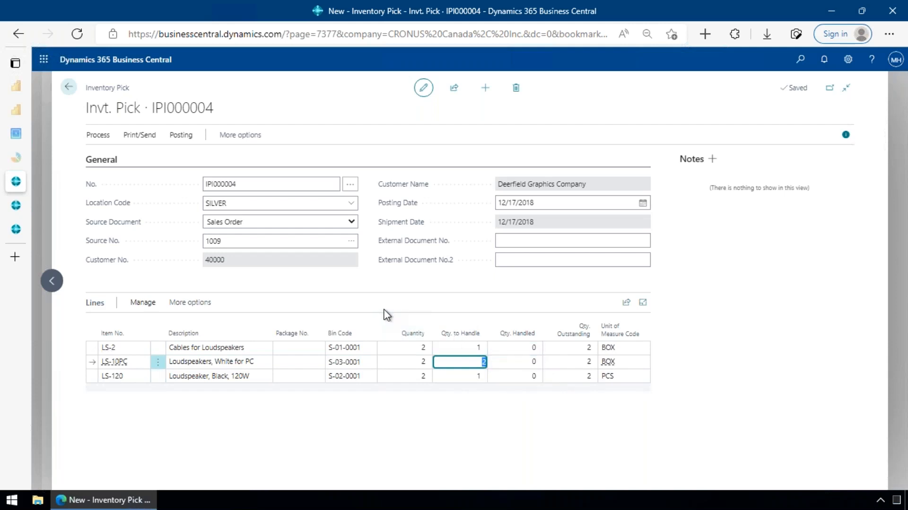
# - Post the inventory pick with the Ship option
pyautogui.press('F9')
pyautogui.click(392, 260)
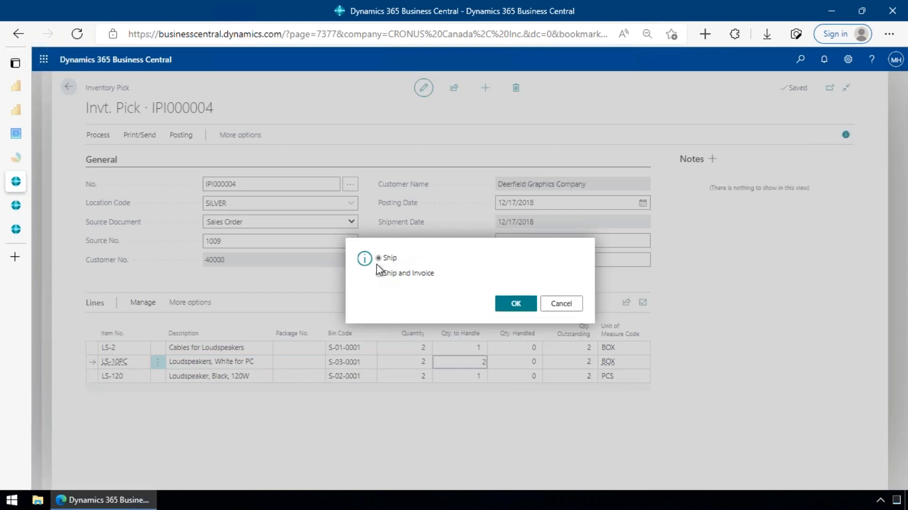
pyautogui.click(516, 303)
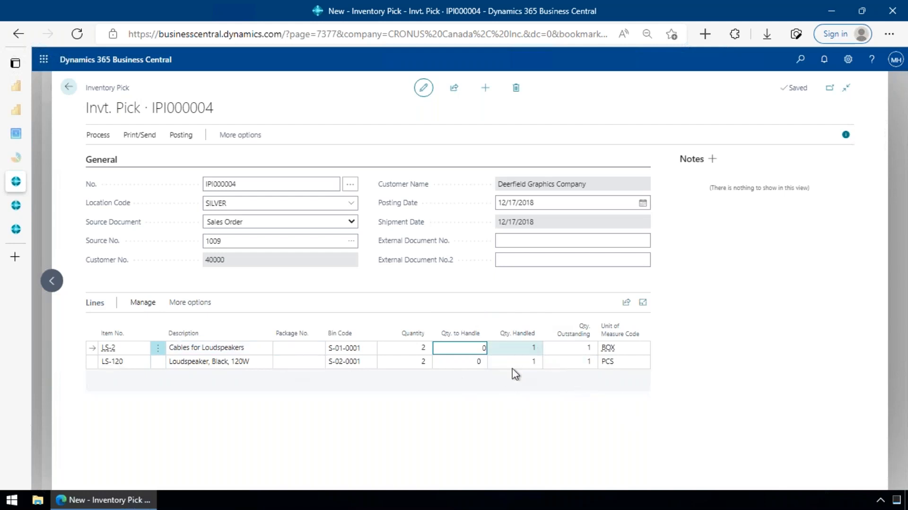
# - Check the handled and outstanding quantities on the remaining pick lines, and close the pick and list to return to the home page
pyautogui.click(527, 362)
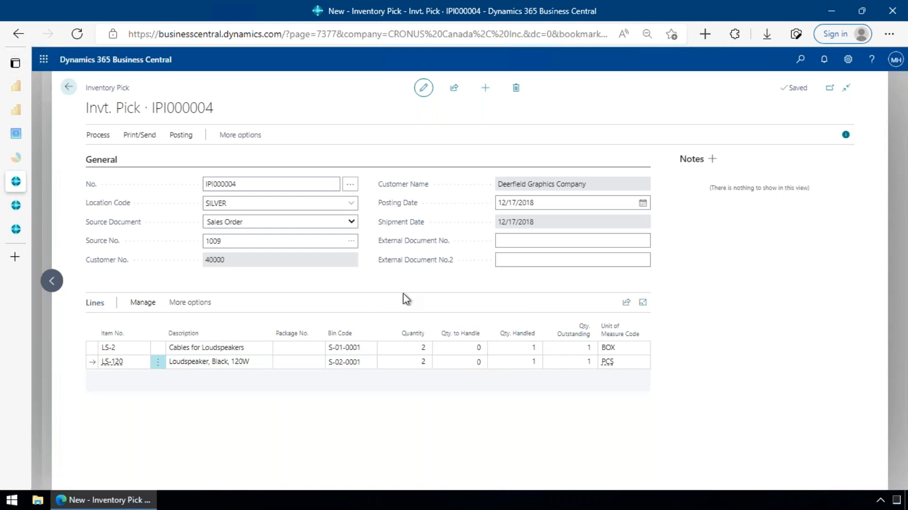
pyautogui.moveTo(392, 268)
pyautogui.press('Escape')
pyautogui.press('Escape')
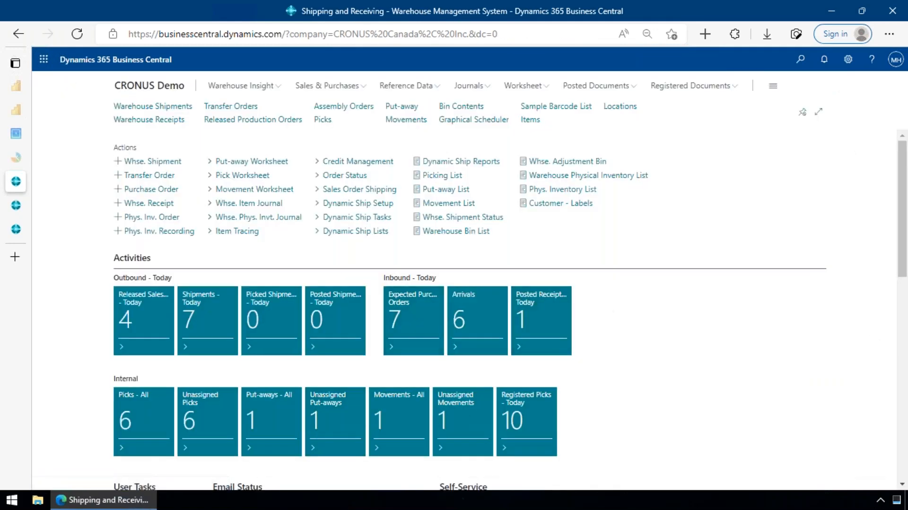
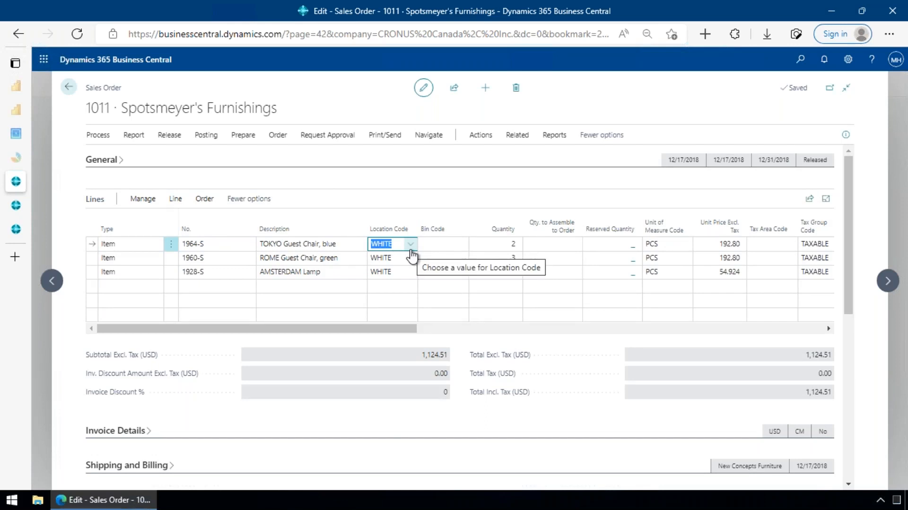
# - Review the Warehouse and Bins settings on the WHITE location card from the first order line's location lookup, and return to the sales order
pyautogui.click(412, 251)
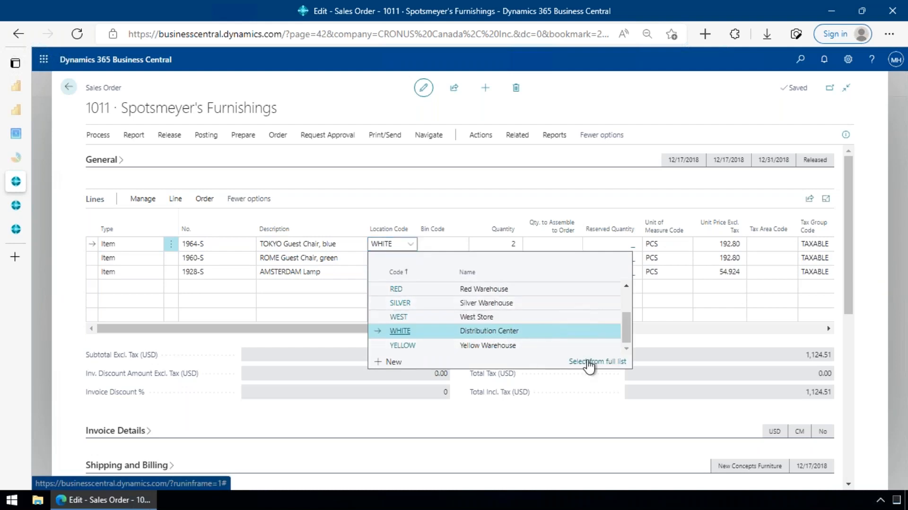
pyautogui.click(589, 362)
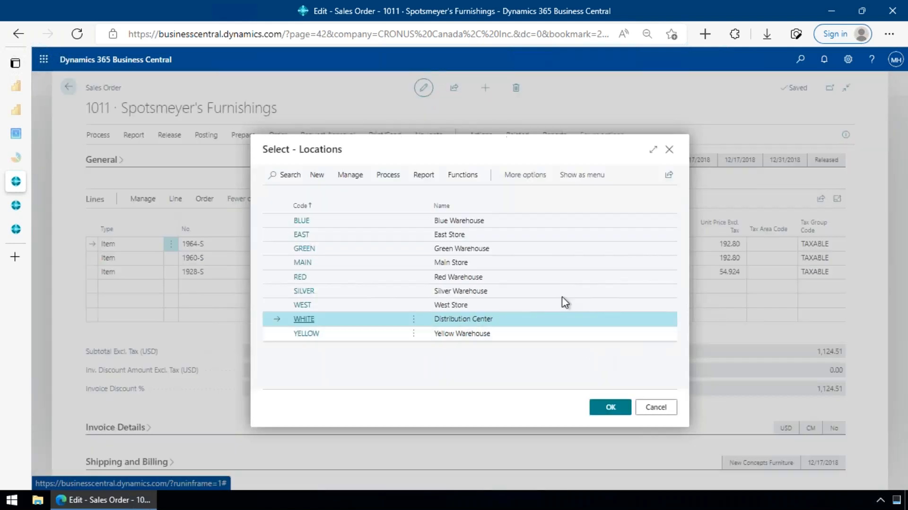
pyautogui.click(347, 176)
pyautogui.click(285, 197)
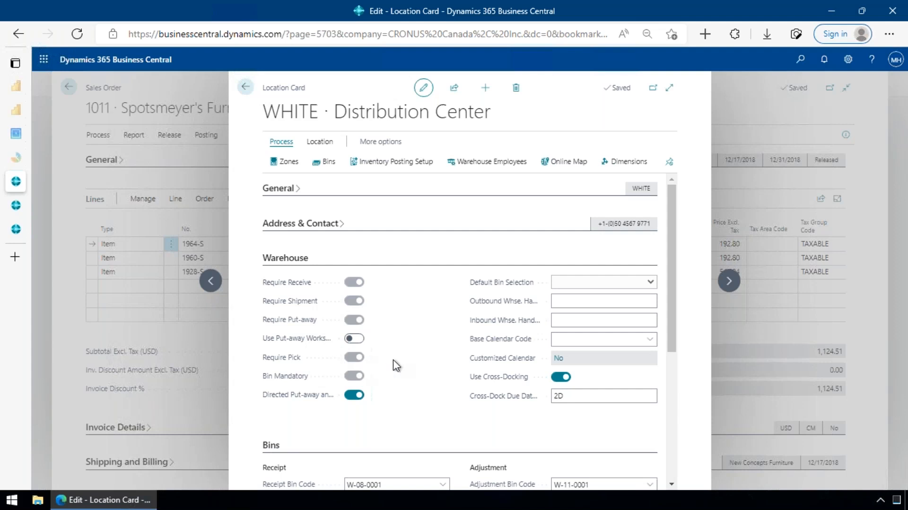
pyautogui.scroll(-1, 402, 362)
pyautogui.scroll(-2, 405, 362)
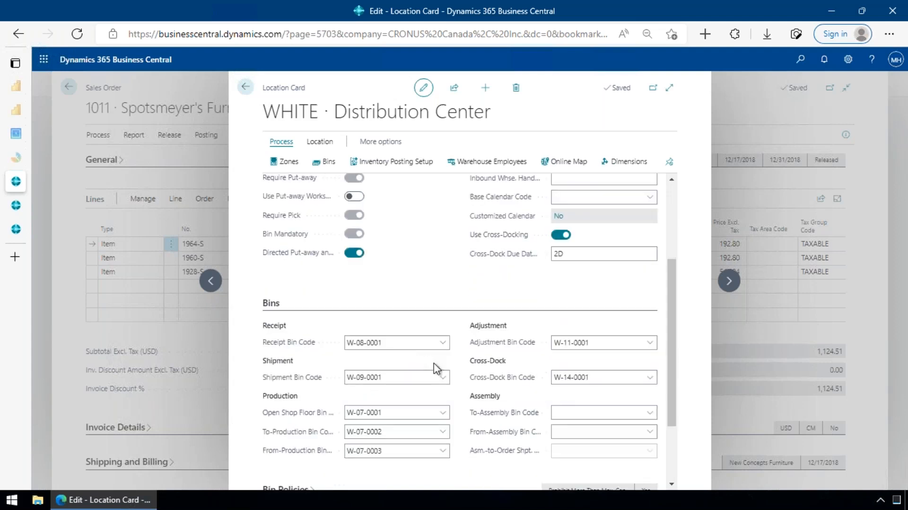
pyautogui.click(391, 377)
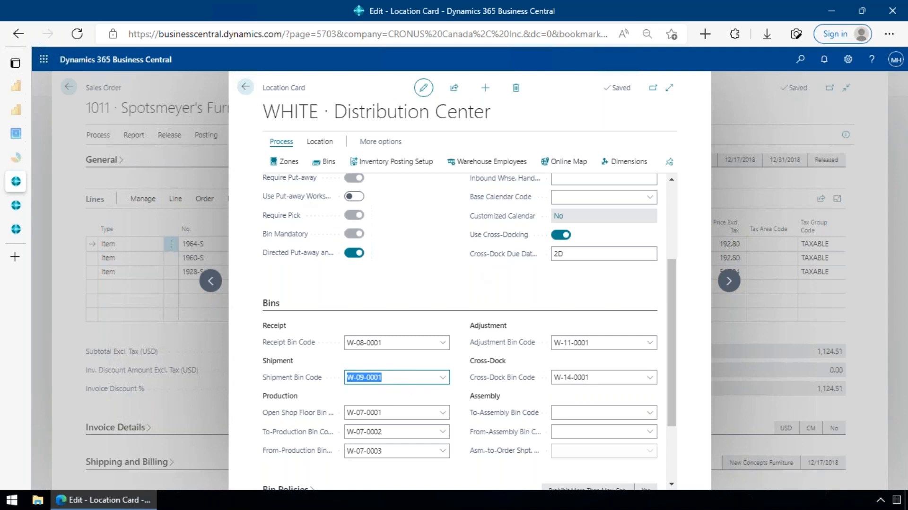
pyautogui.click(246, 89)
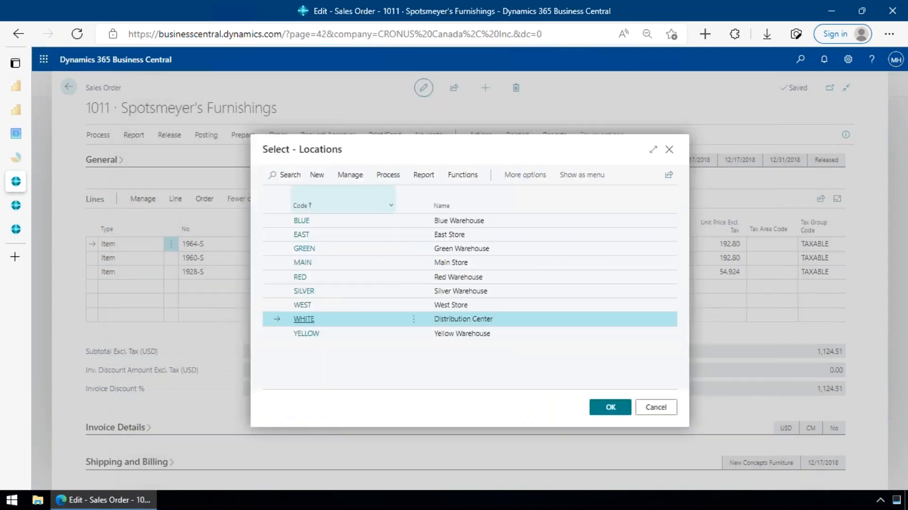
pyautogui.click(655, 407)
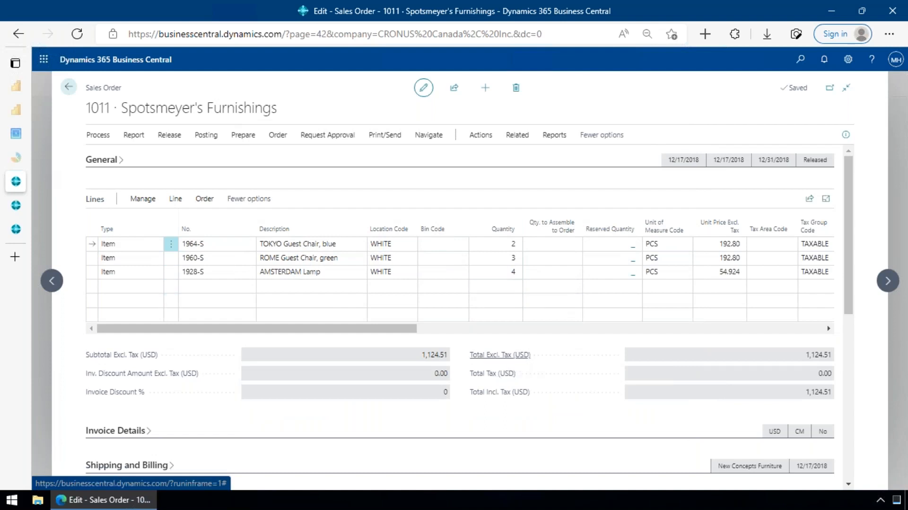
# - Try to set Qty. to Ship to 1 on the TOKYO Guest Chair order line, and undo the change
pyautogui.click(525, 329)
pyautogui.click(386, 245)
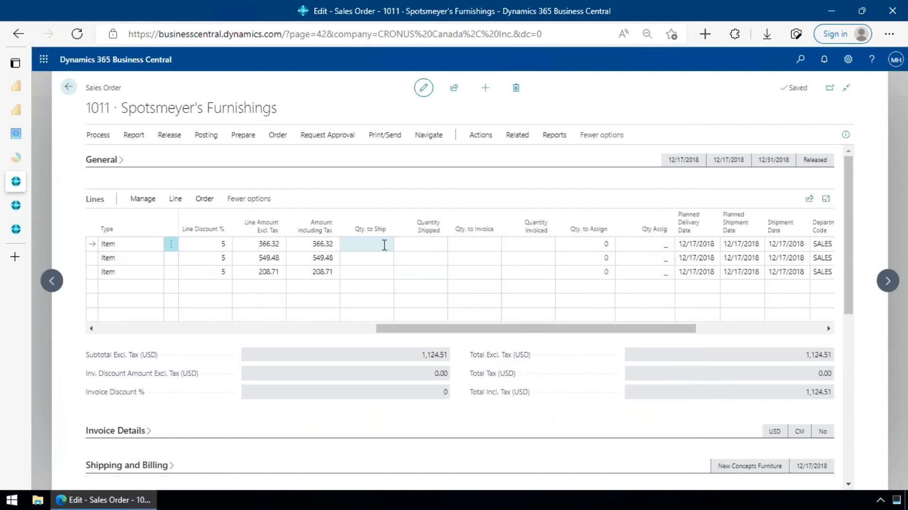
pyautogui.write('1')
pyautogui.press('Return')
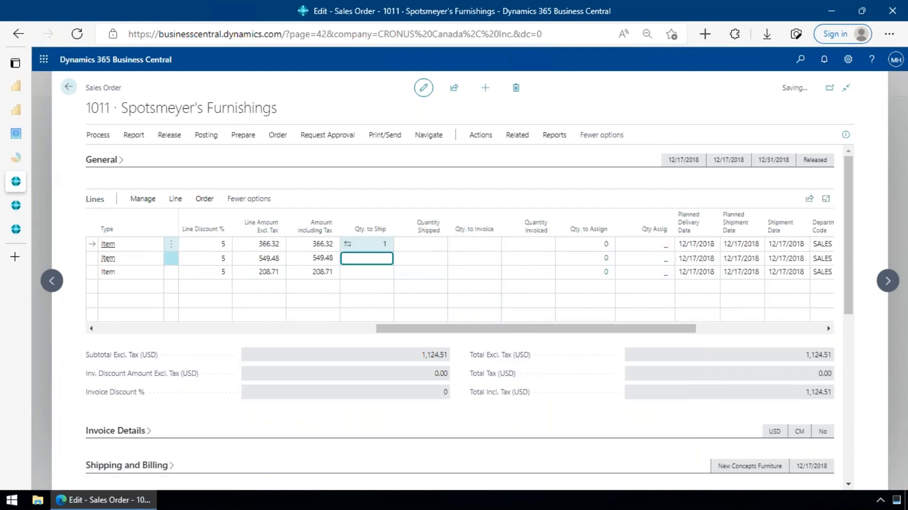
pyautogui.moveTo(345, 258)
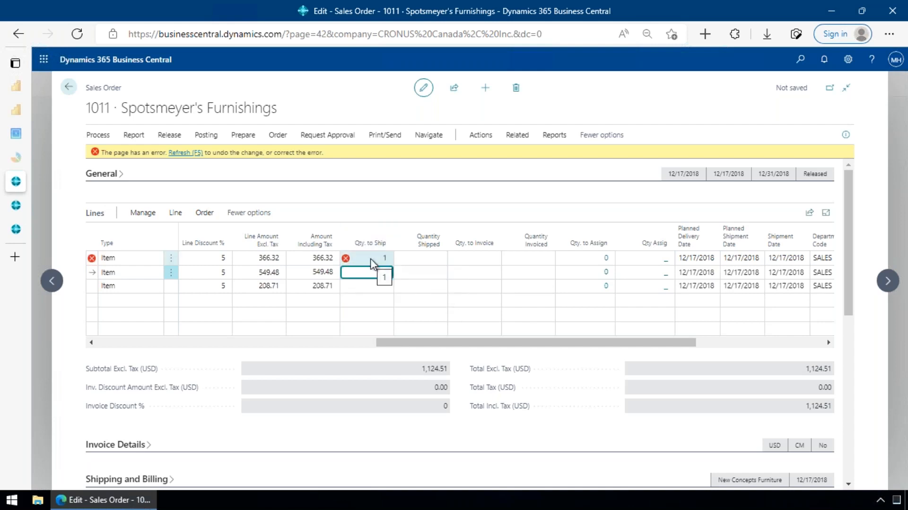
pyautogui.click(191, 152)
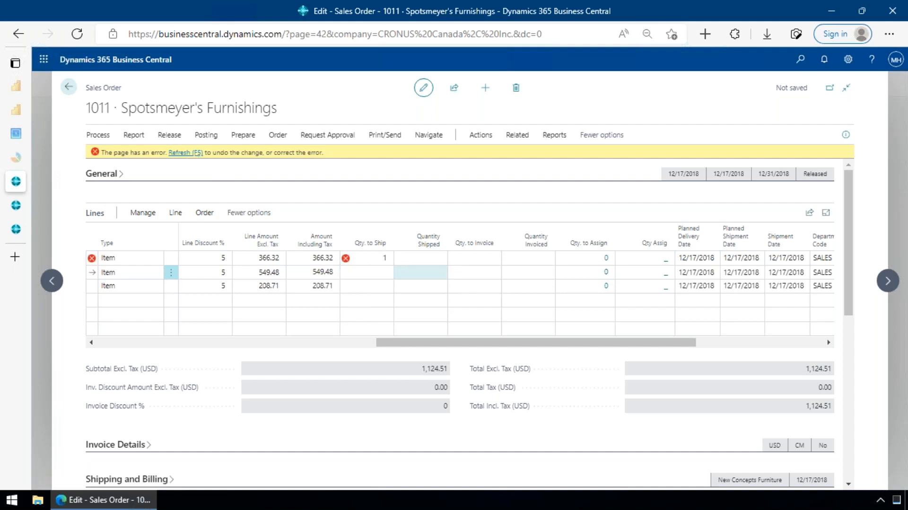
pyautogui.scroll(-1, 374, 331)
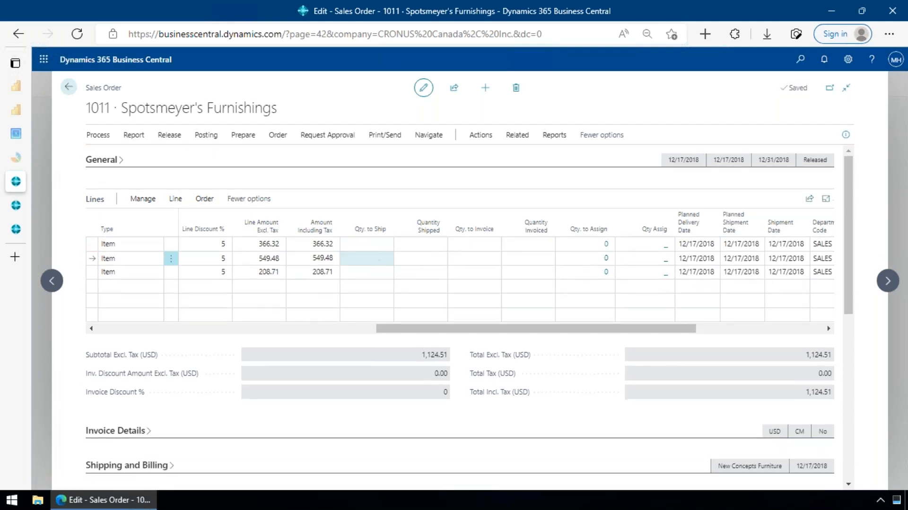
# - Create a warehouse shipment from the released sales order for location WHITE
pyautogui.click(368, 328)
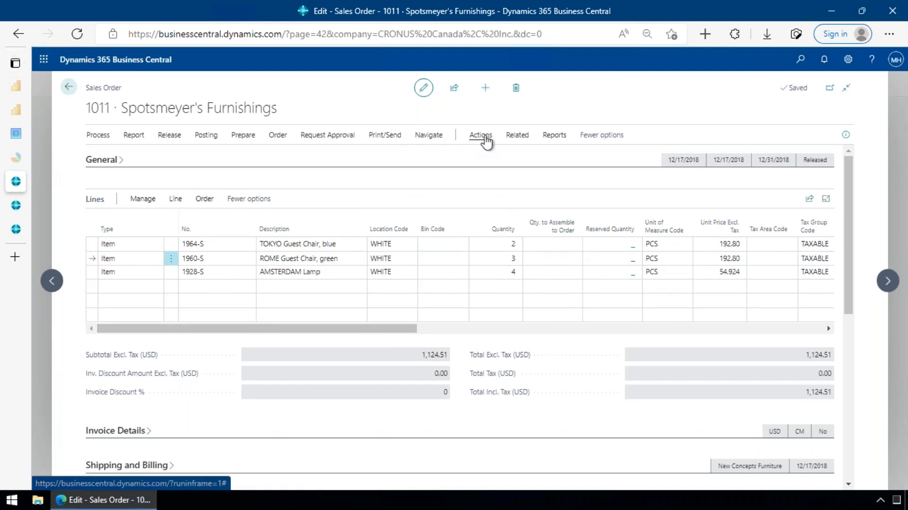
pyautogui.click(485, 138)
pyautogui.click(311, 160)
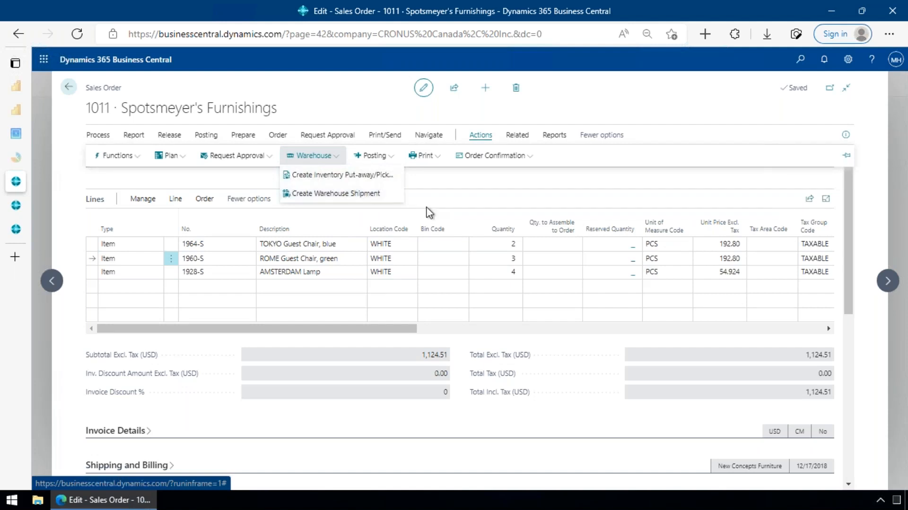
pyautogui.click(376, 196)
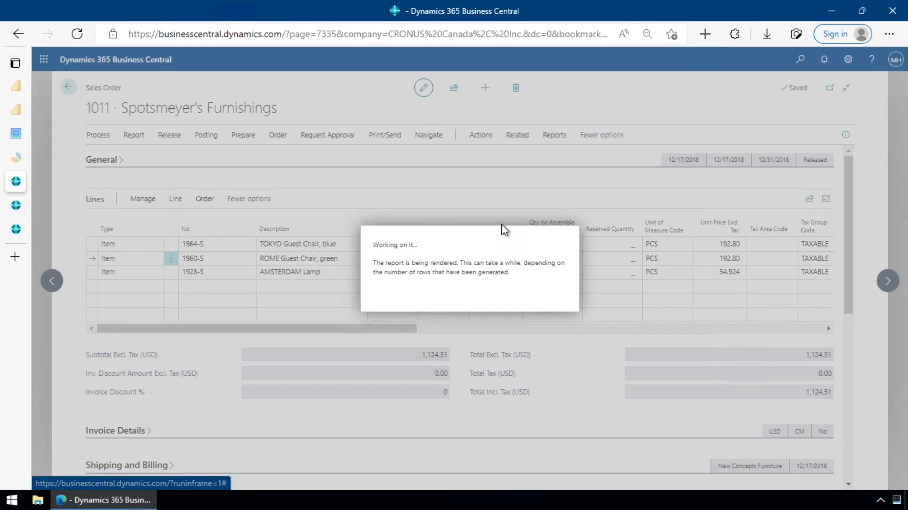
pyautogui.click(568, 306)
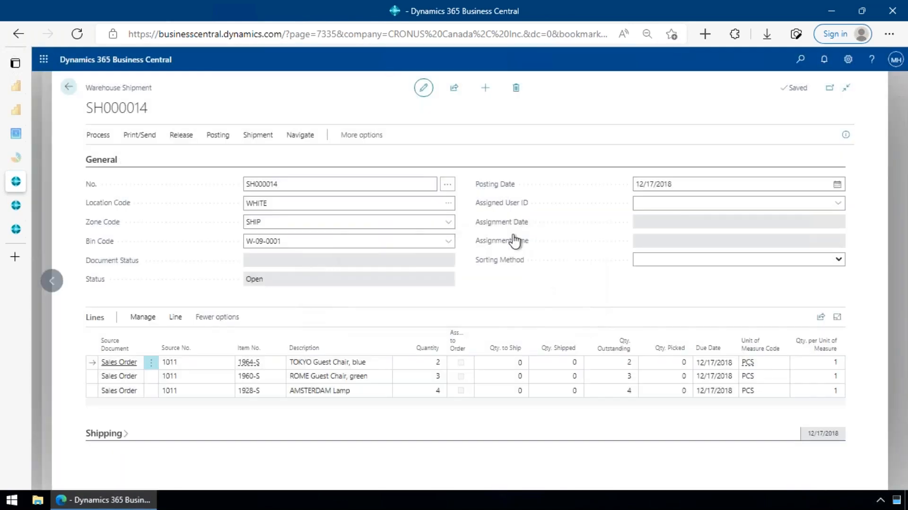
# - Check the Zone Code and Bin Code in the warehouse shipment's header, and collapse the General section
pyautogui.click(364, 226)
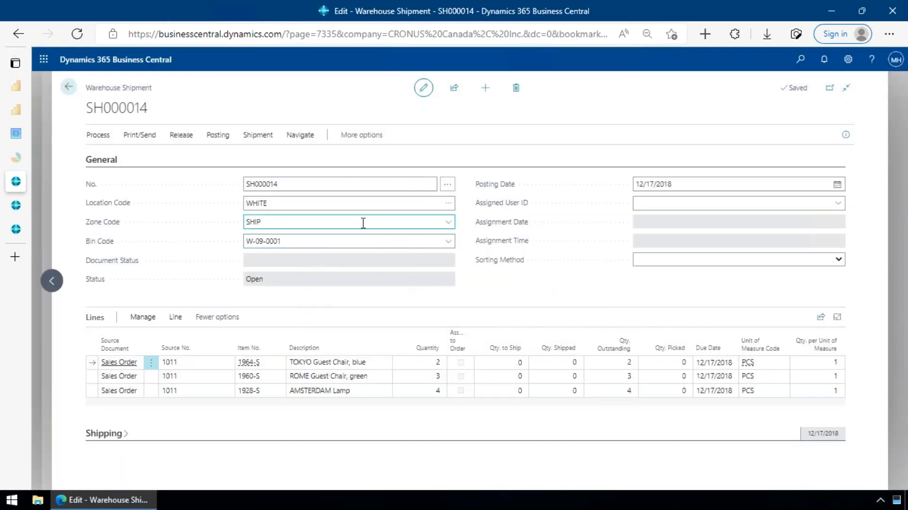
pyautogui.press('Tab')
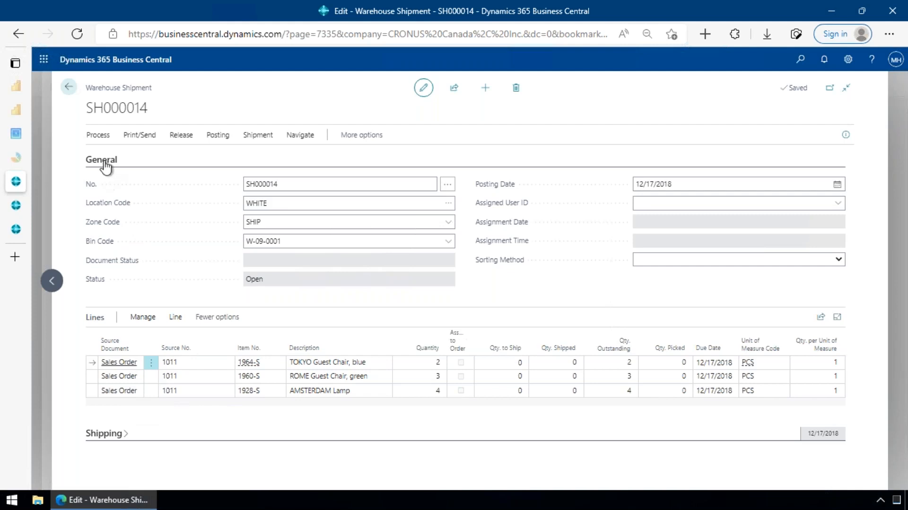
pyautogui.click(127, 166)
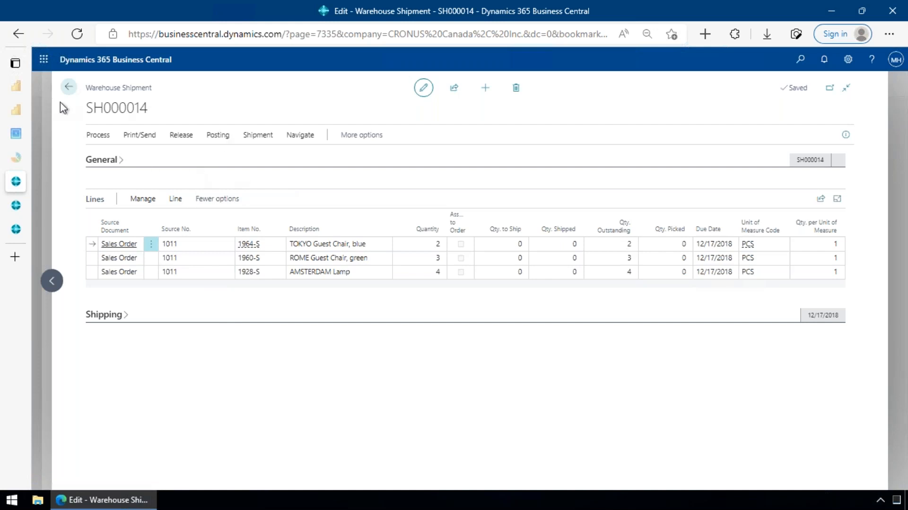
# - View the source documents available for the WHITE shipment, cancel without adding any, and pin the shipment's process actions
pyautogui.click(101, 137)
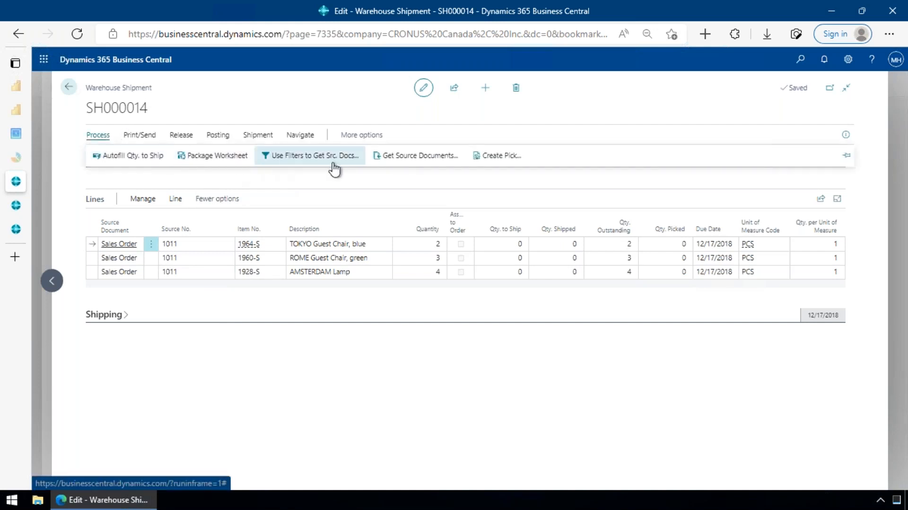
pyautogui.click(410, 161)
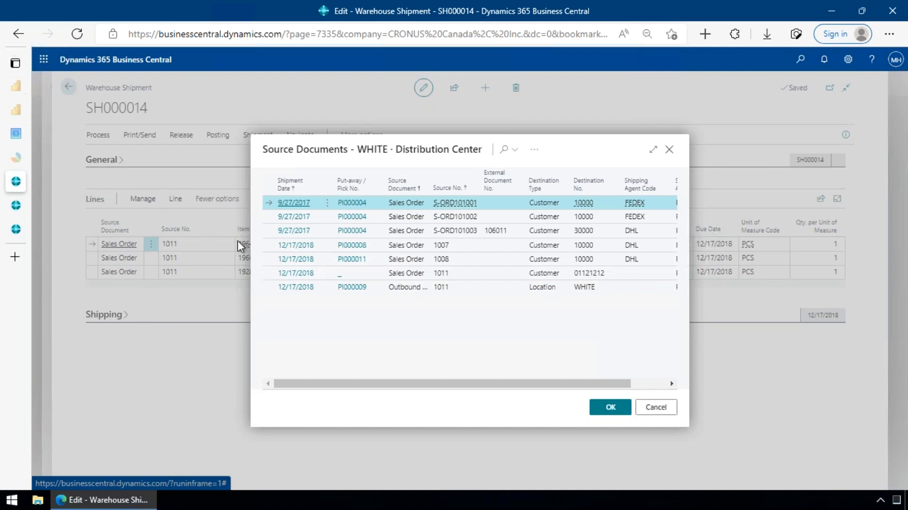
pyautogui.click(656, 407)
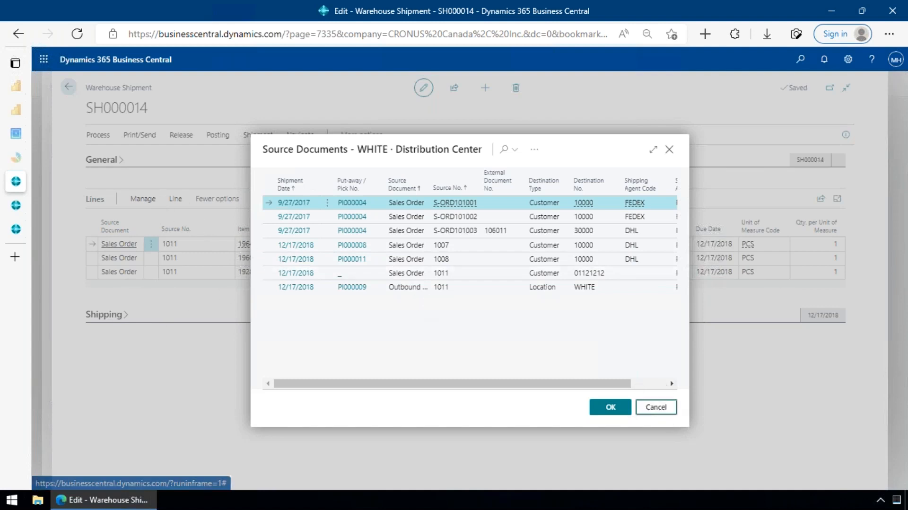
pyautogui.click(848, 155)
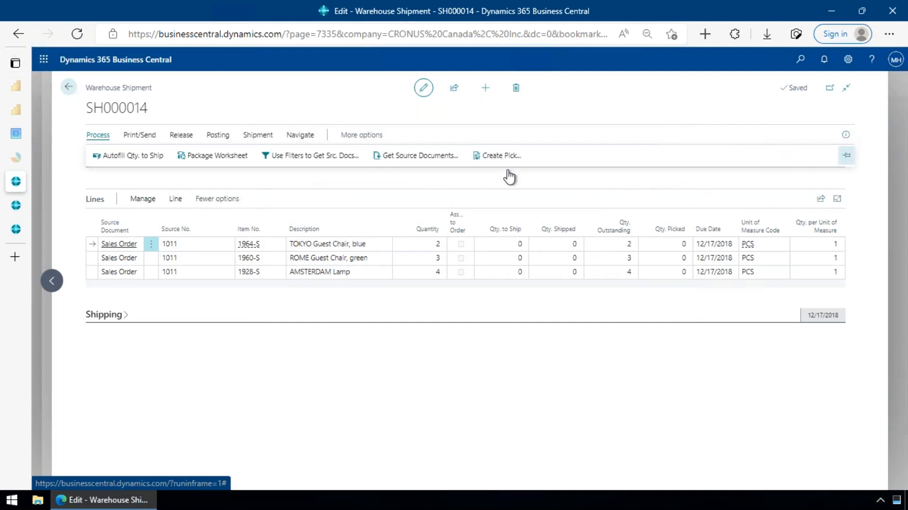
# - Create an outbound source document filter with code UPS and Shipping Agent Code filter UPS, and return to the shipment
pyautogui.click(323, 160)
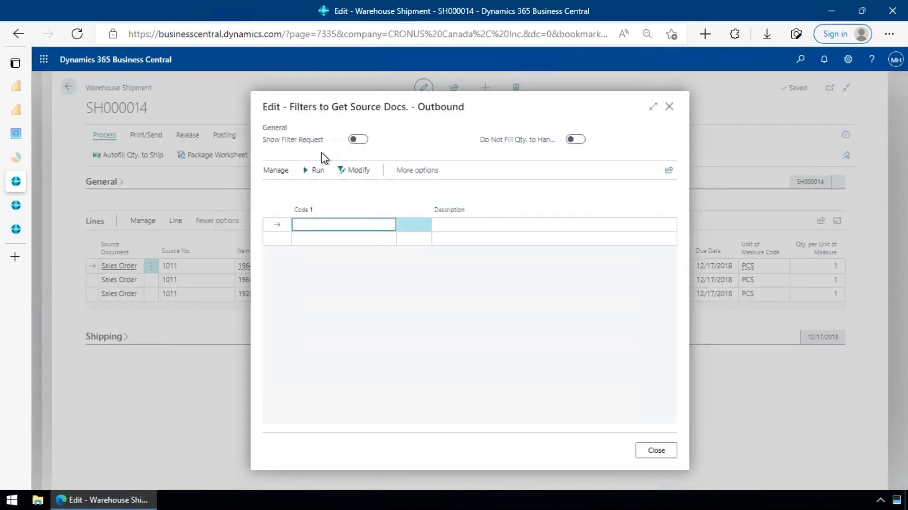
pyautogui.write('UPS')
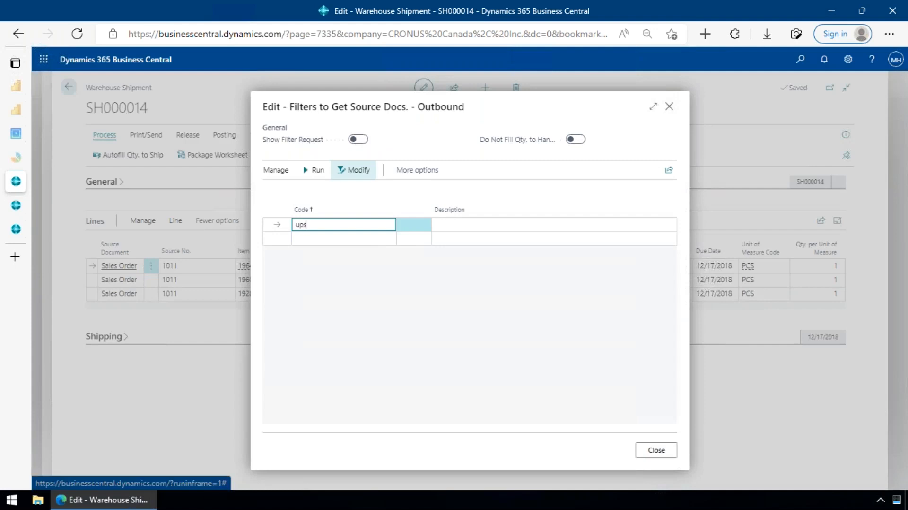
pyautogui.press('Tab')
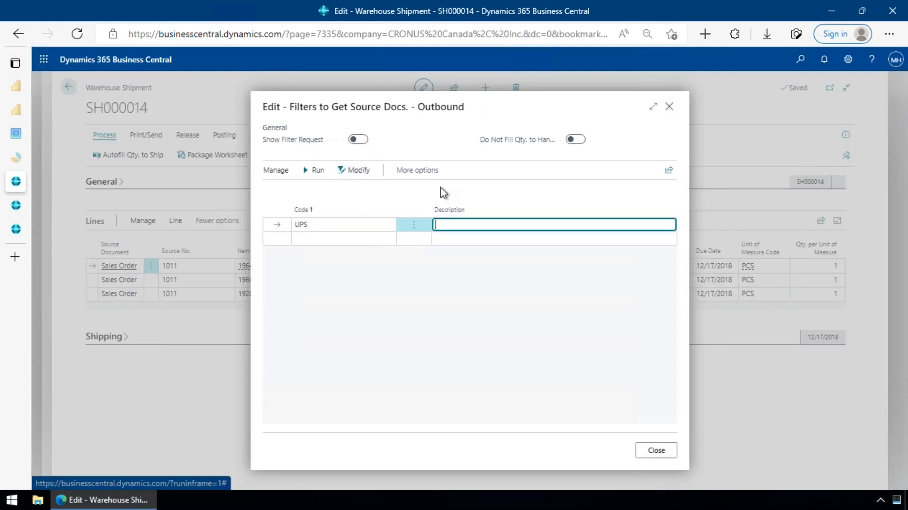
pyautogui.click(359, 171)
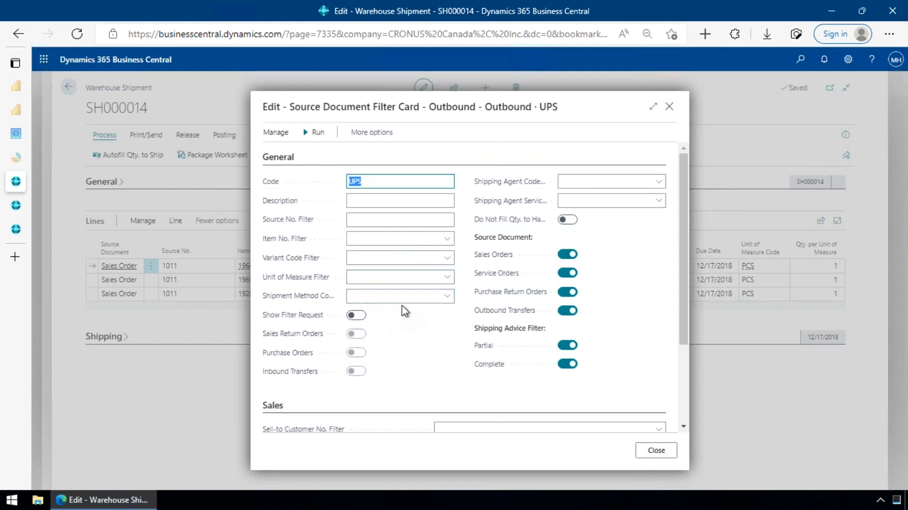
pyautogui.click(604, 184)
pyautogui.write('ups')
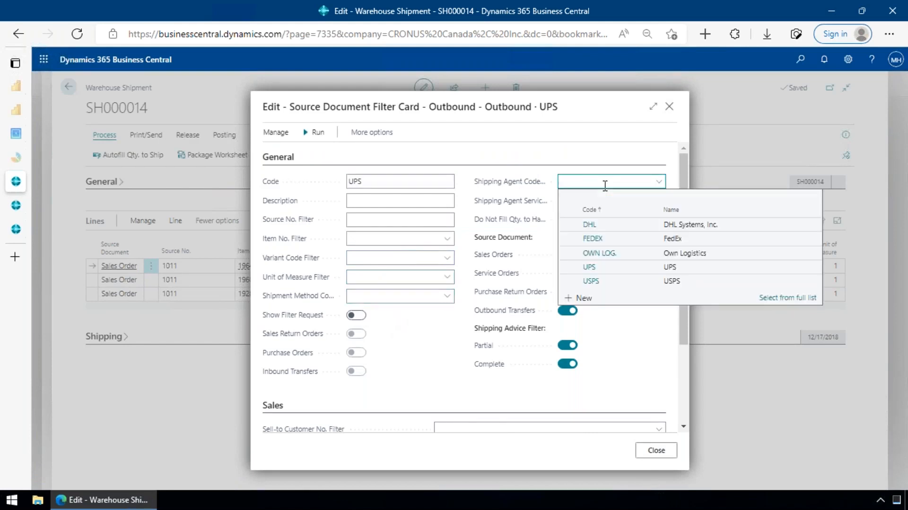
pyautogui.press('Tab')
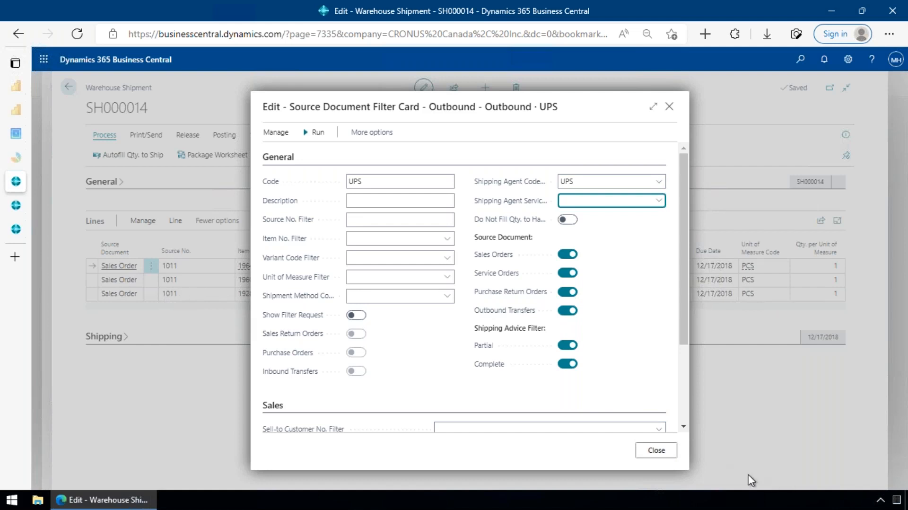
pyautogui.click(655, 455)
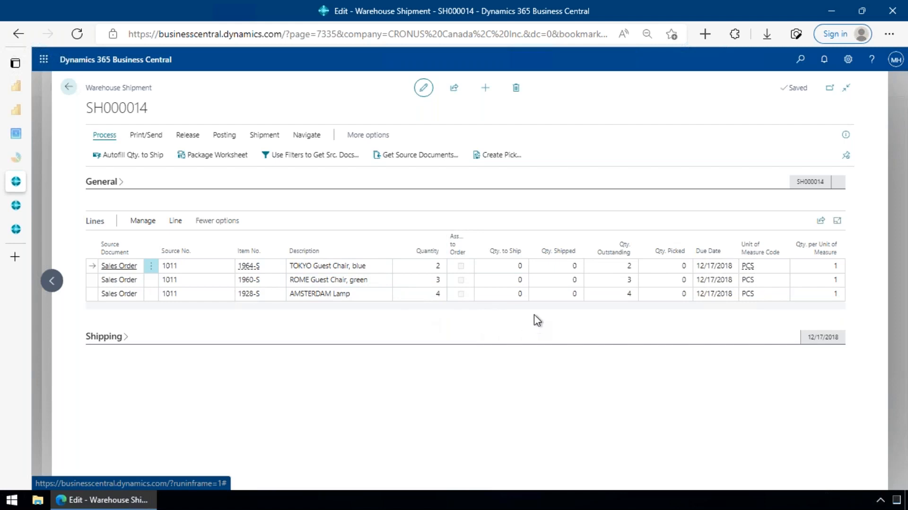
# - Try to set Qty. to Ship to 2 on the TOKYO Guest Chair line, and clear the entry again
pyautogui.click(519, 266)
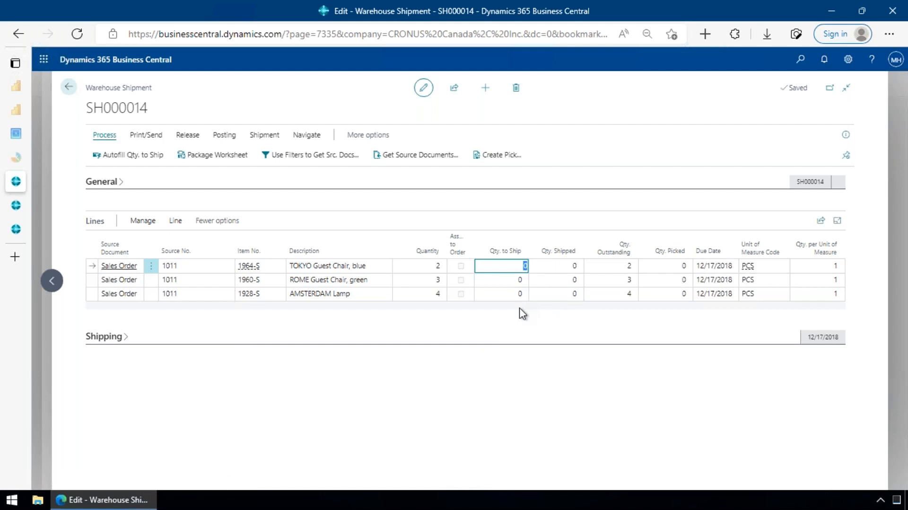
pyautogui.write('2')
pyautogui.press('Return')
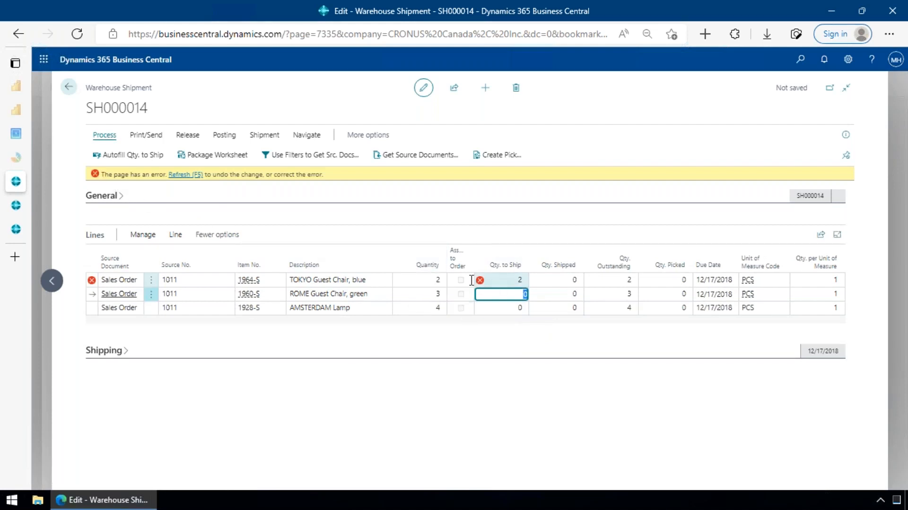
pyautogui.moveTo(481, 281)
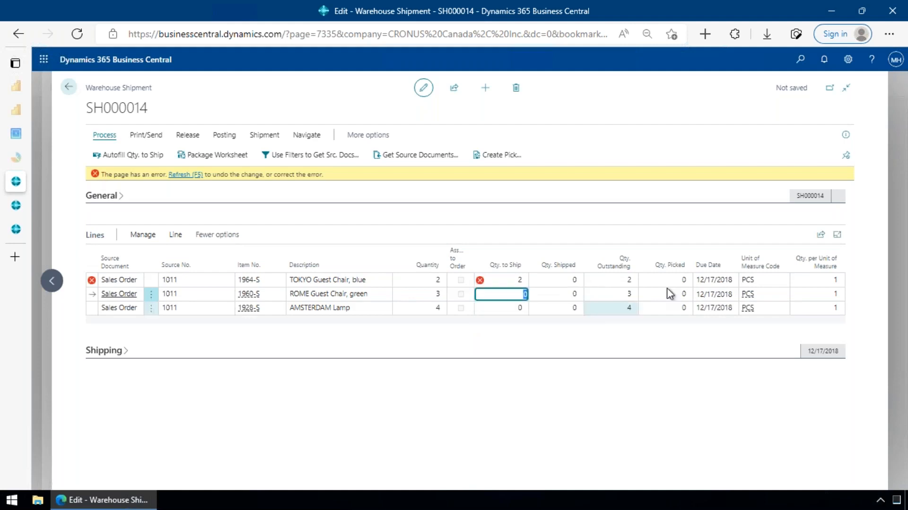
pyautogui.click(516, 280)
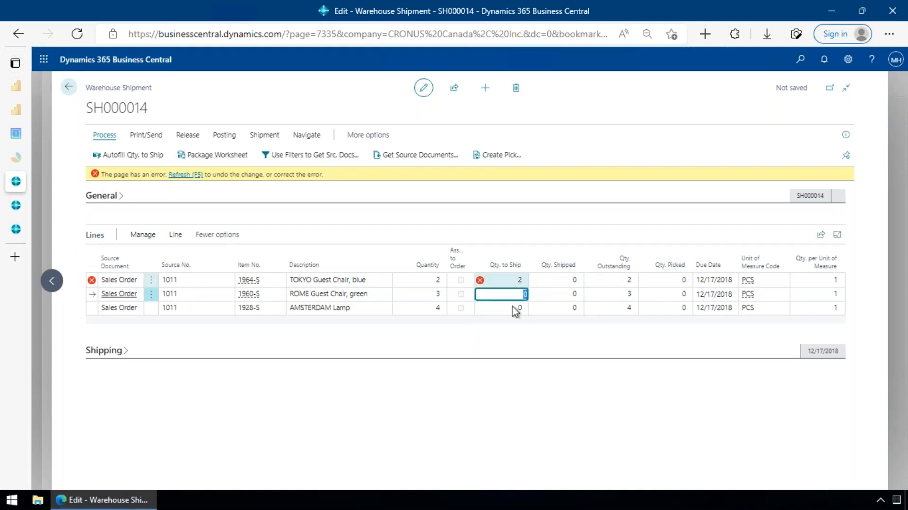
pyautogui.press('BackSpace')
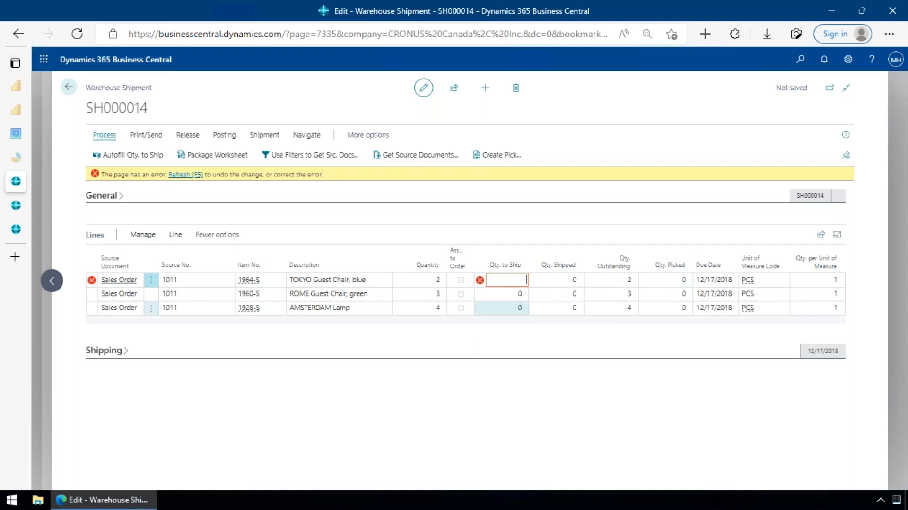
pyautogui.press('Down')
pyautogui.press('Up')
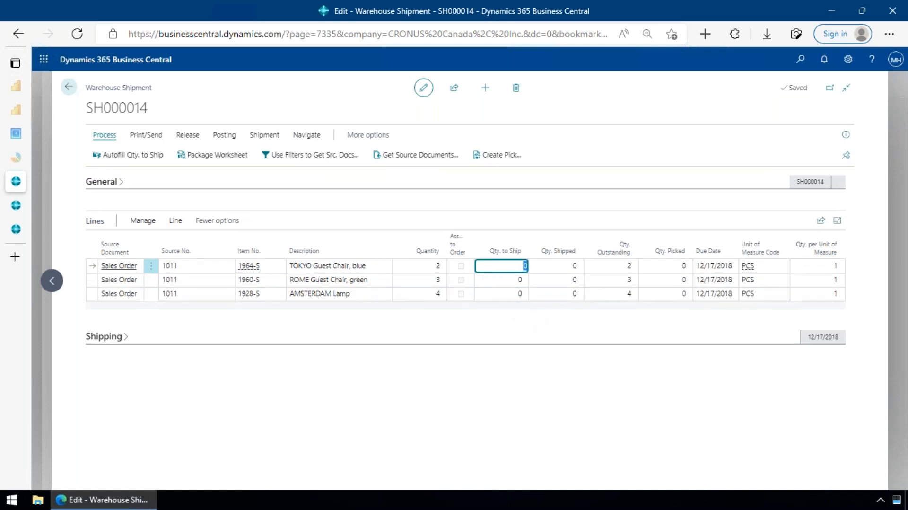
# - Create a warehouse pick from the shipment, keeping Do Not Fill Qty. to Handle enabled
pyautogui.click(187, 135)
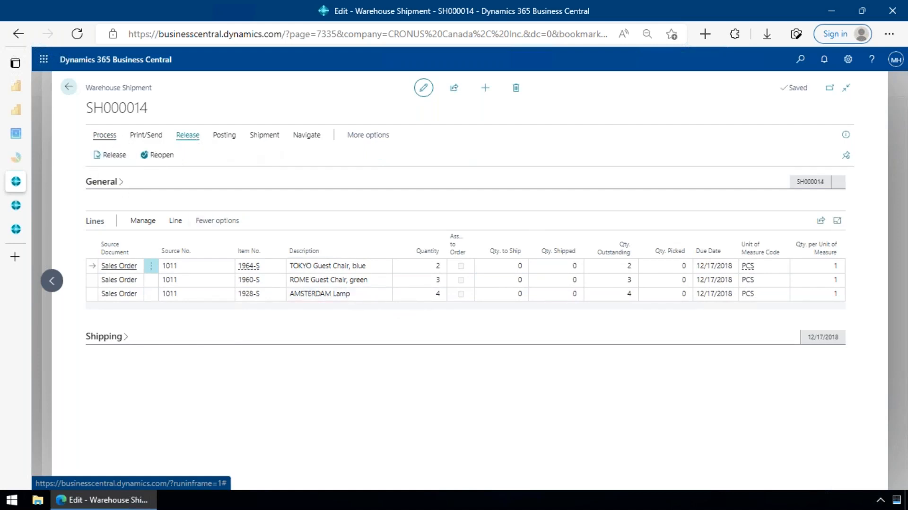
pyautogui.click(104, 135)
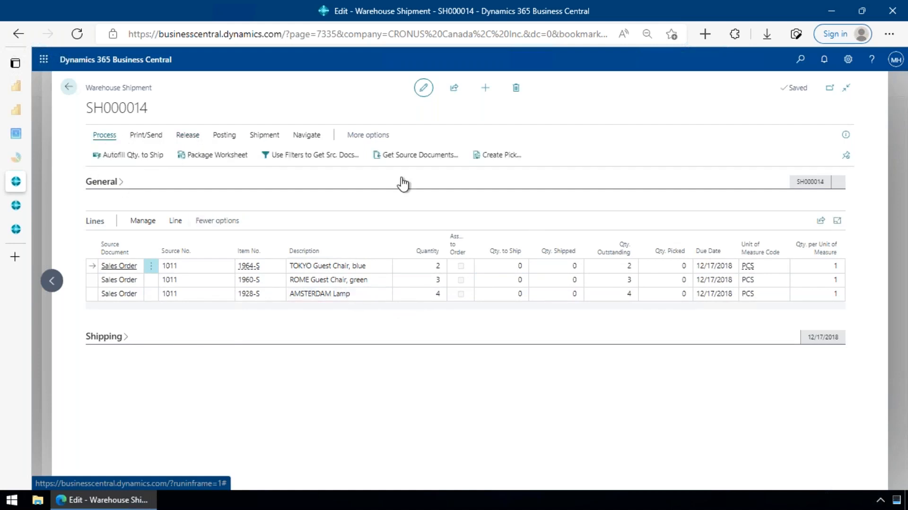
pyautogui.click(492, 161)
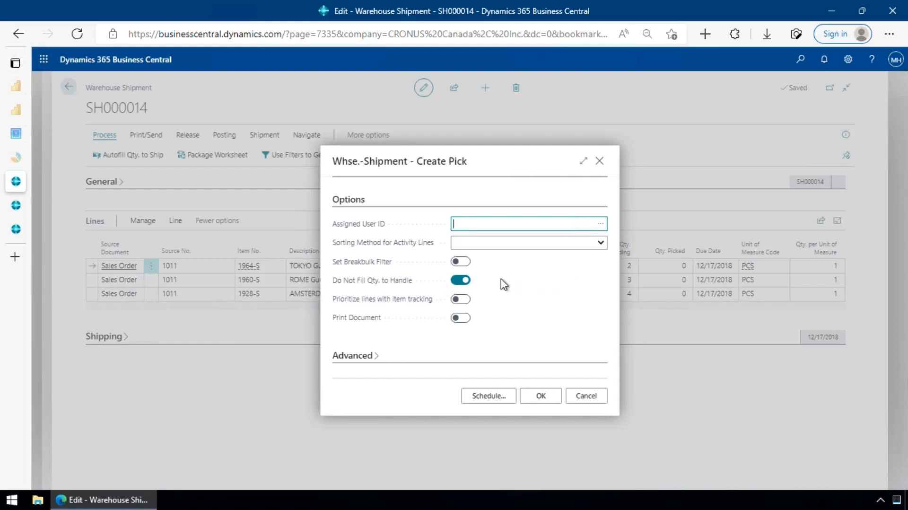
pyautogui.click(534, 396)
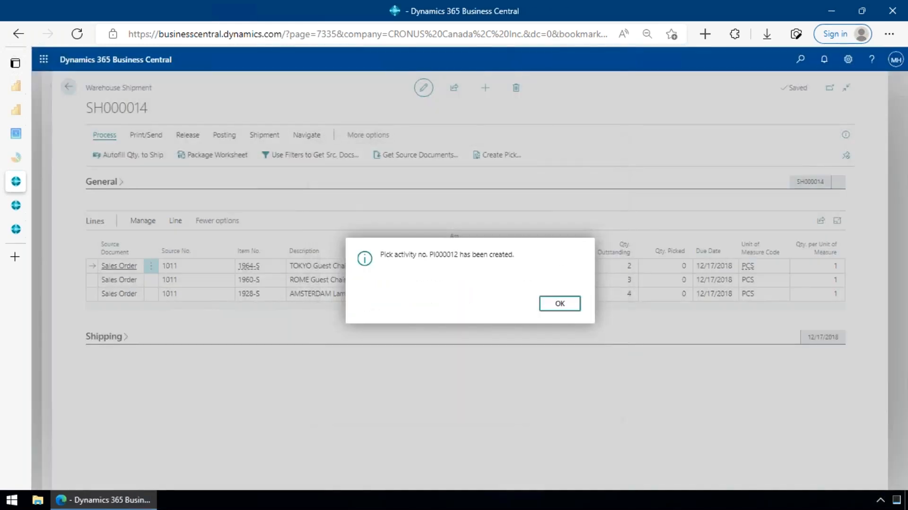
pyautogui.click(568, 305)
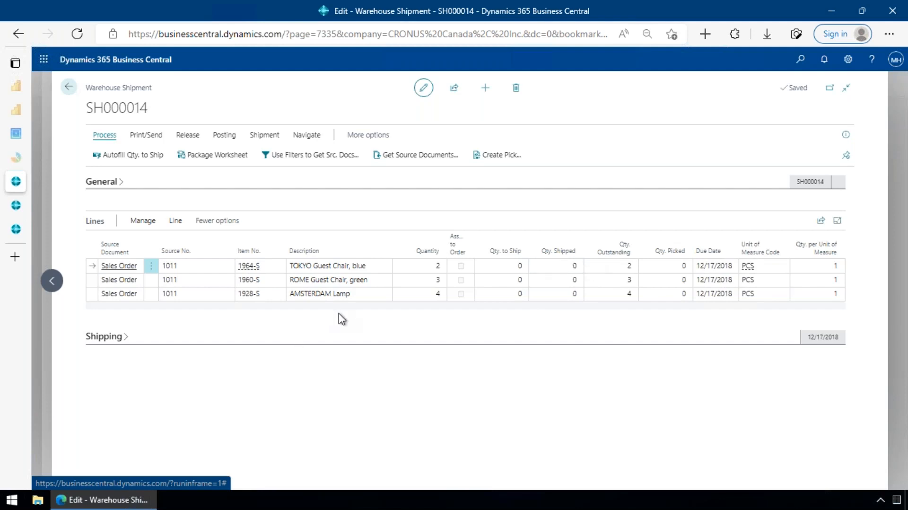
# - Show the shipment's warehouse pick lines and open the card of the new pick
pyautogui.click(308, 136)
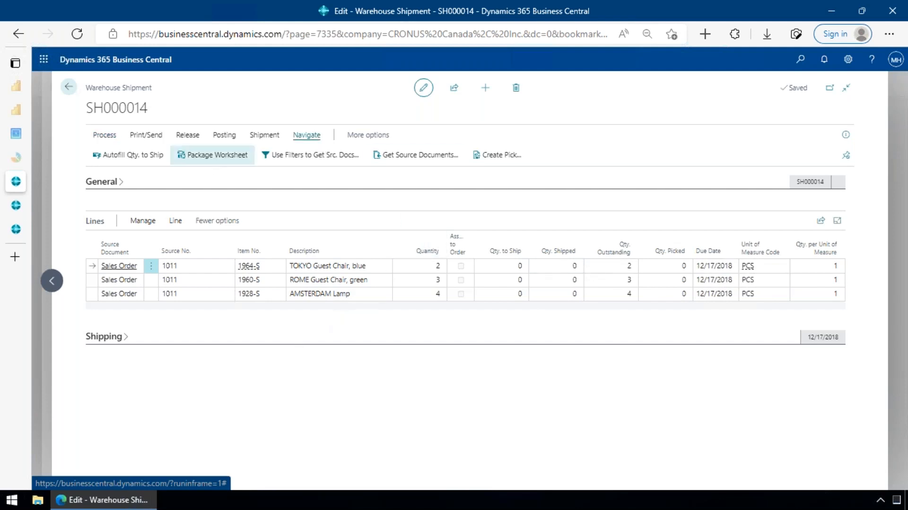
pyautogui.click(127, 158)
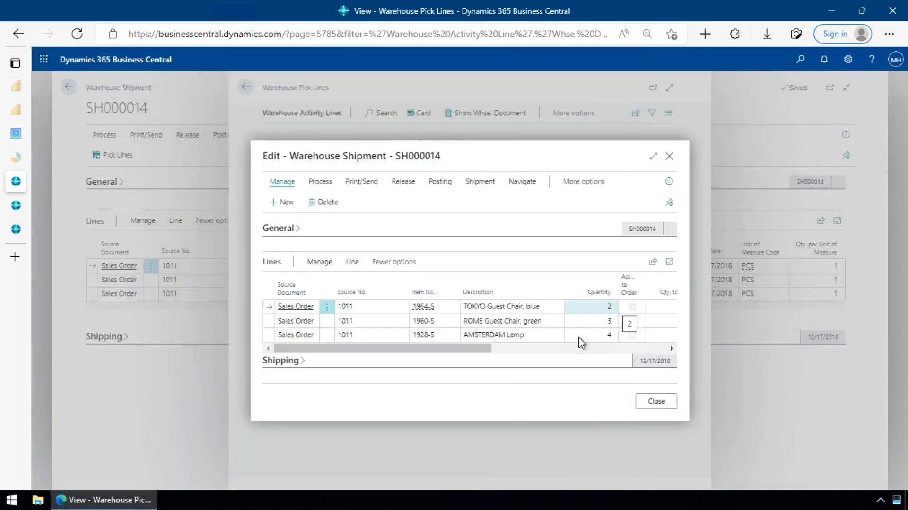
pyautogui.click(653, 156)
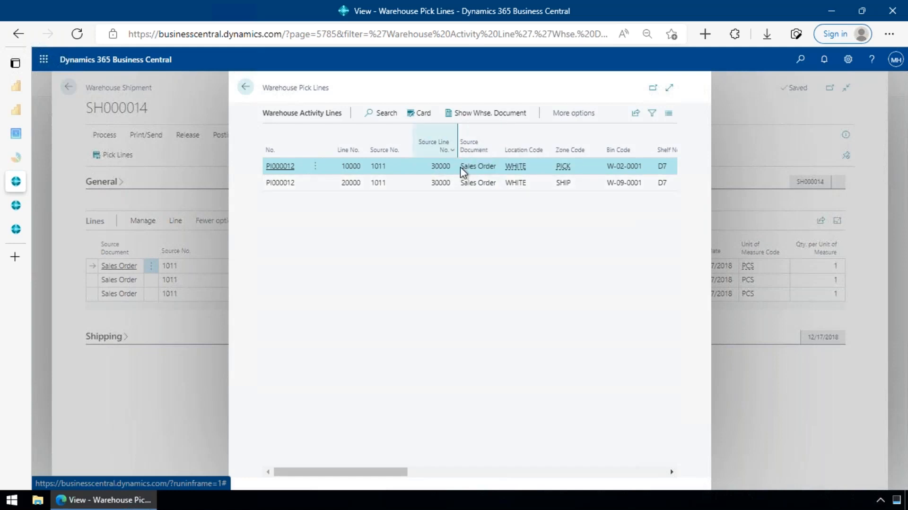
pyautogui.click(413, 118)
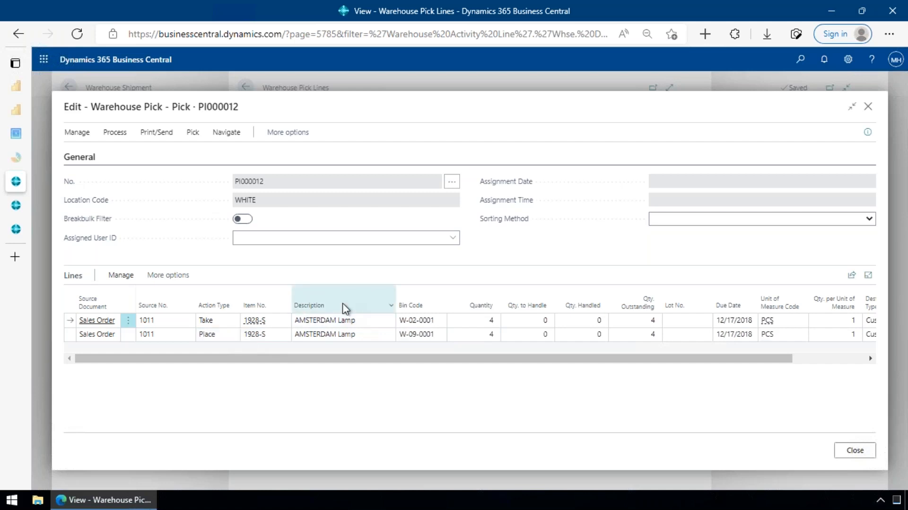
# - Examine the Take and Place lines of the AMSTERDAM Lamp pick, including their bin codes and additional line actions
pyautogui.moveTo(346, 309)
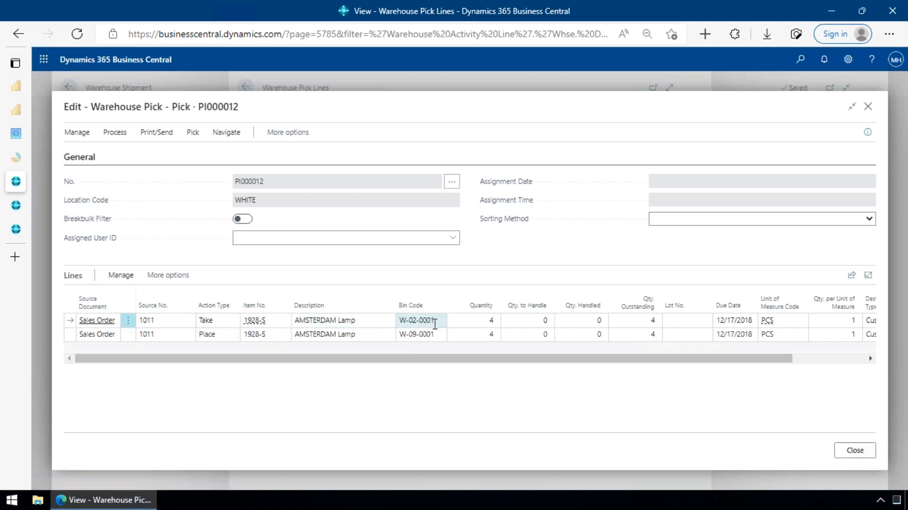
pyautogui.click(210, 336)
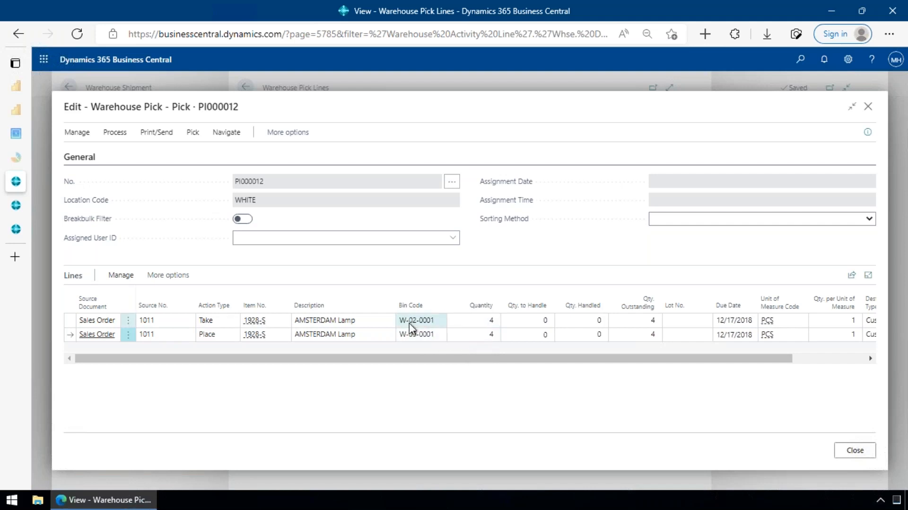
pyautogui.click(439, 324)
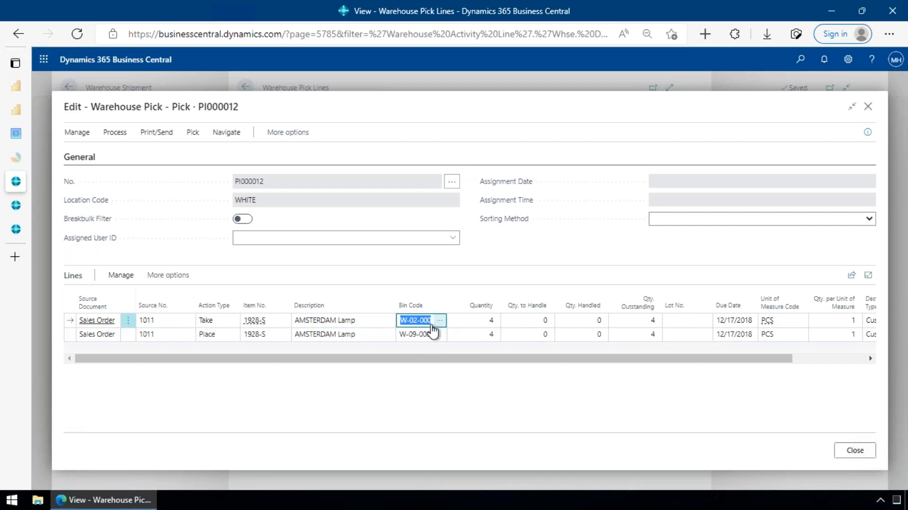
pyautogui.click(174, 280)
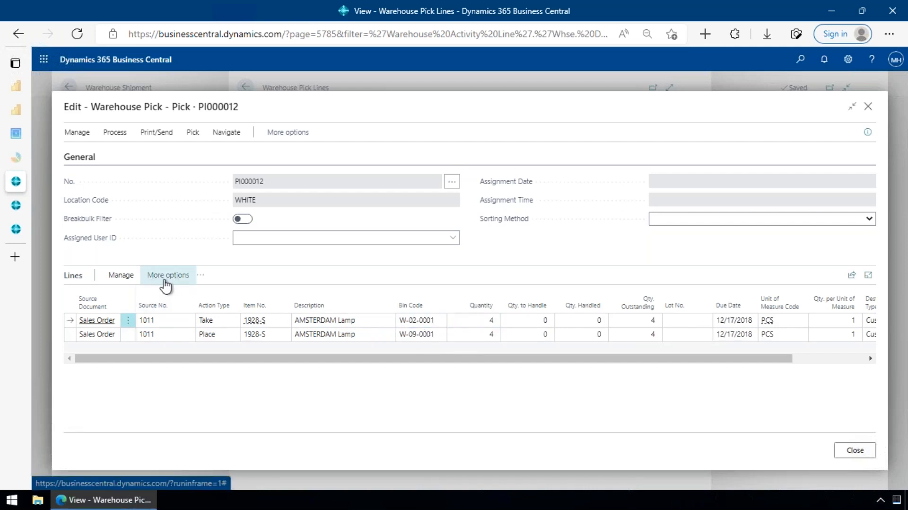
pyautogui.click(166, 280)
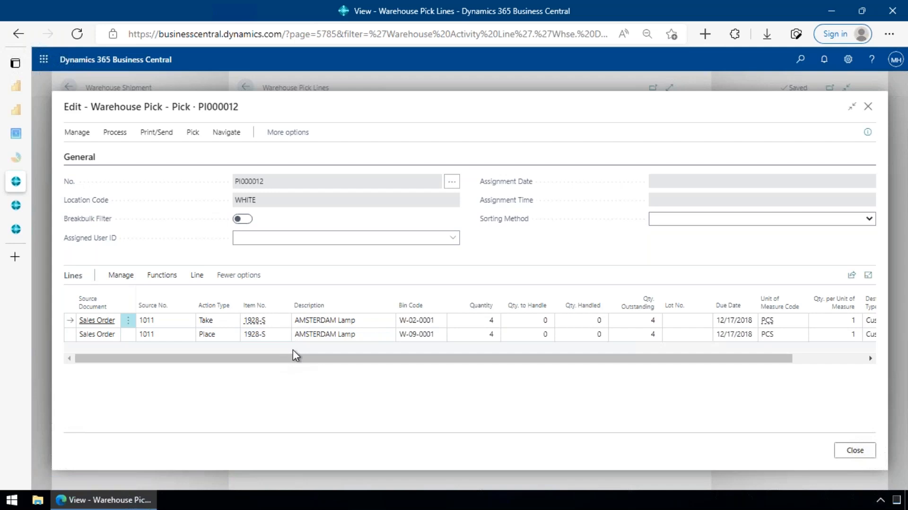
pyautogui.click(343, 321)
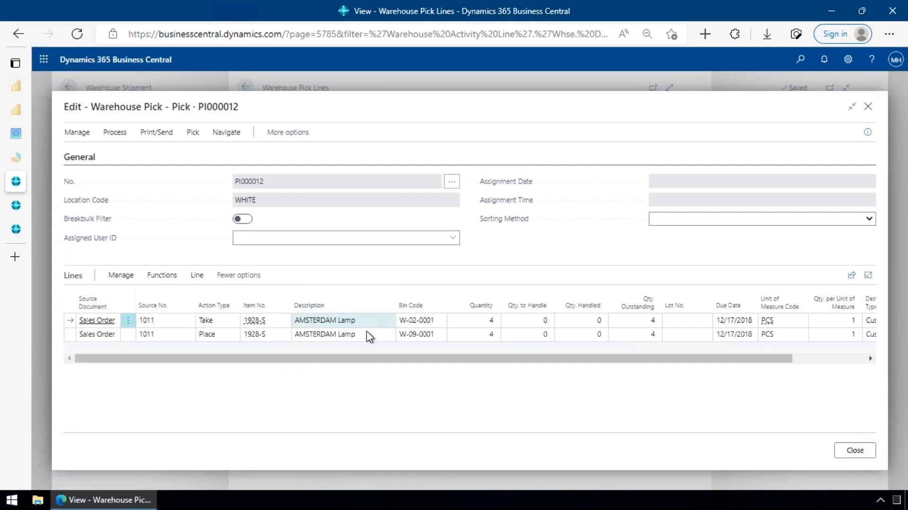
pyautogui.moveTo(166, 107); pyautogui.dragTo(88, 108)
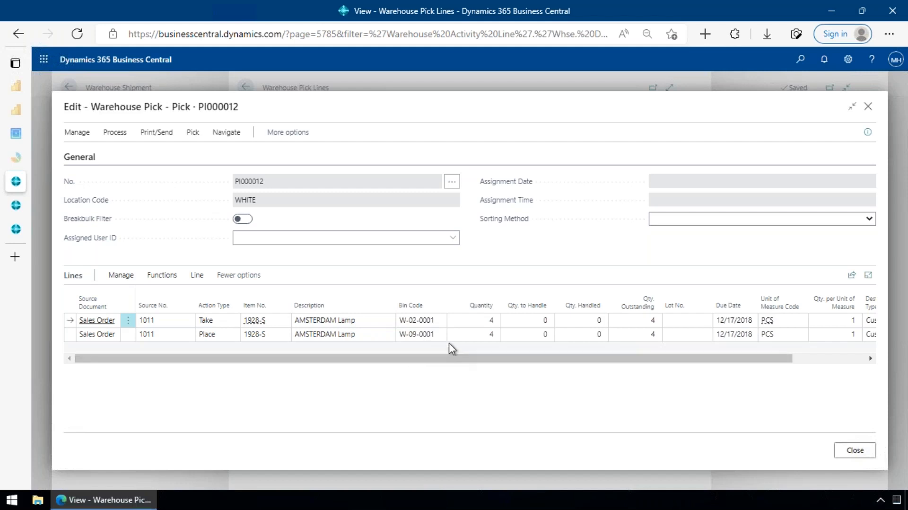
pyautogui.click(433, 323)
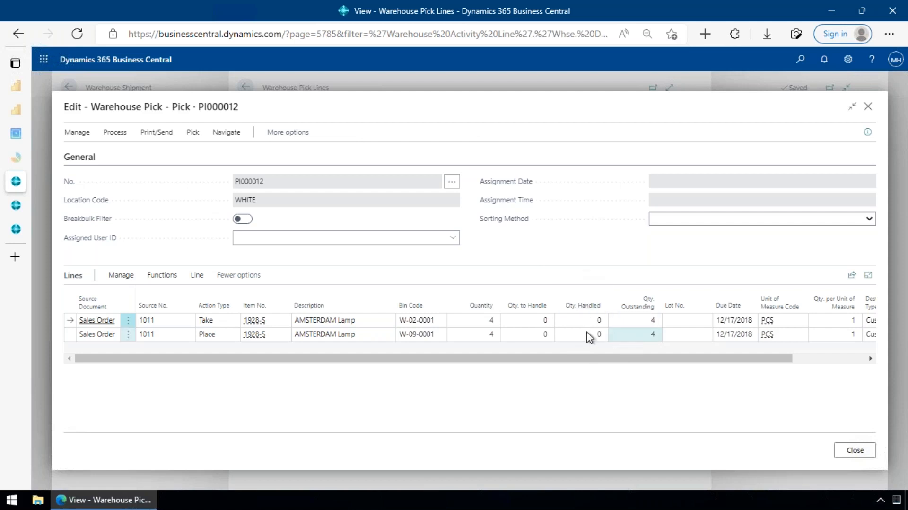
# - Set Qty. to Handle to 4 for the Take and Place lines of the AMSTERDAM Lamp
pyautogui.click(544, 320)
pyautogui.write('4')
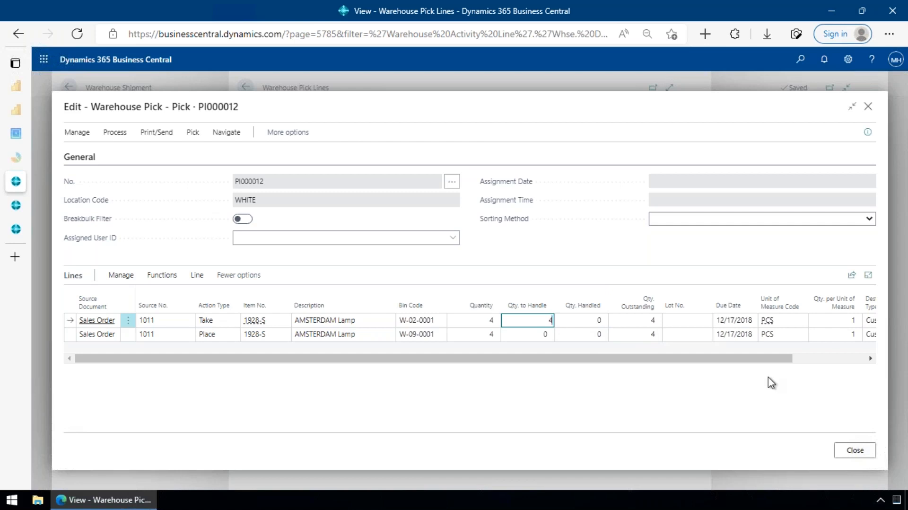
pyautogui.press('Down')
pyautogui.press('Up')
# - Register the warehouse pick and return to the warehouse shipment
pyautogui.click(116, 134)
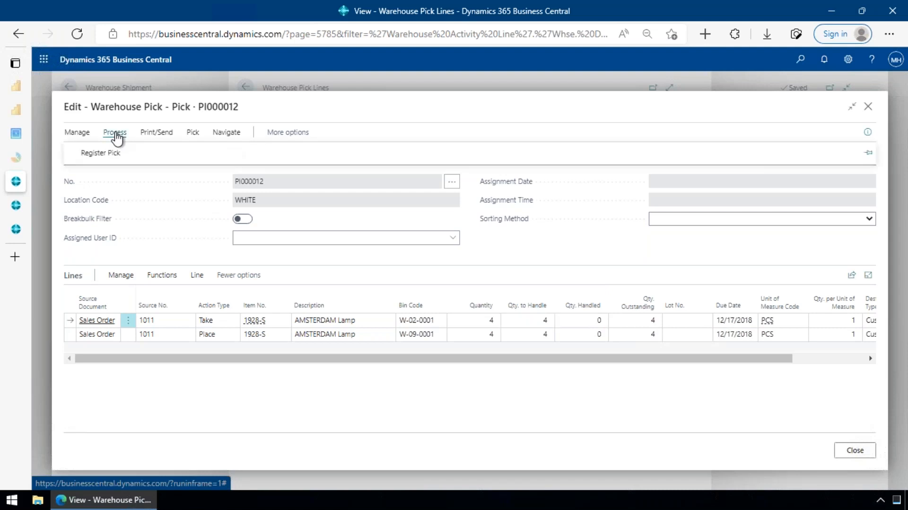
pyautogui.click(100, 153)
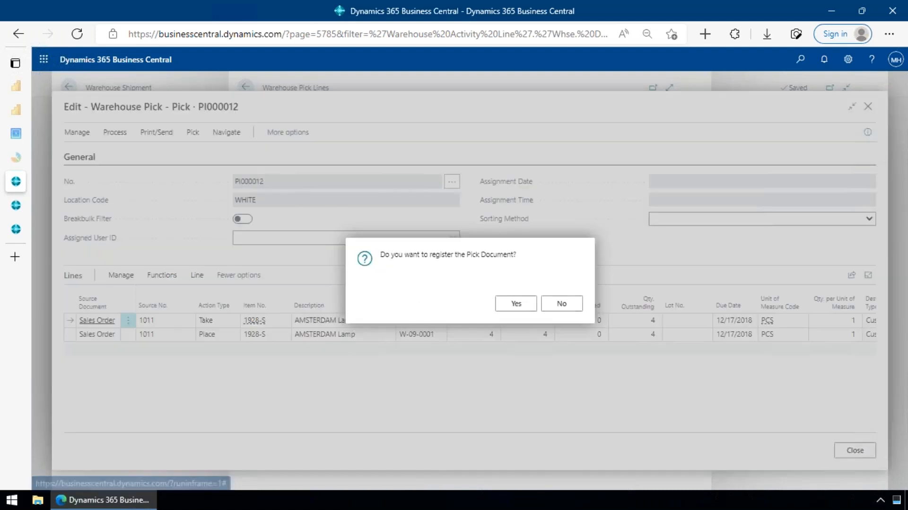
pyautogui.click(511, 312)
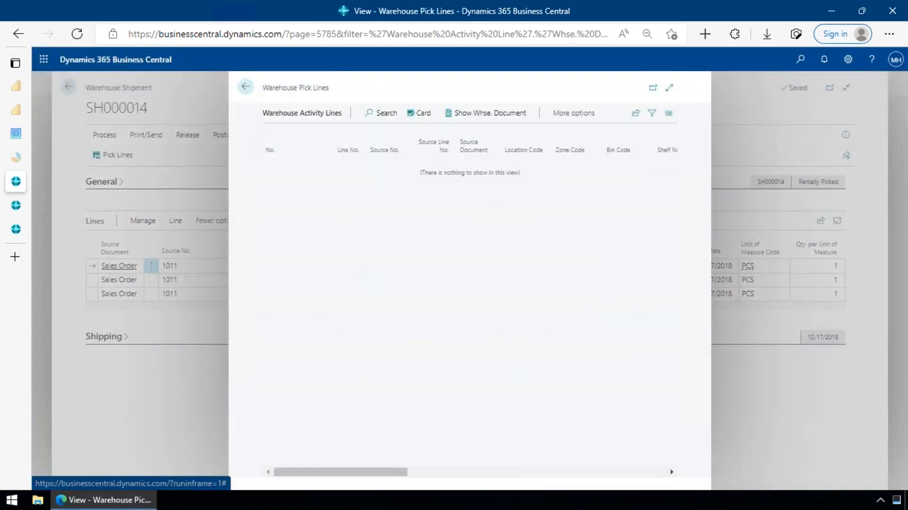
pyautogui.click(245, 87)
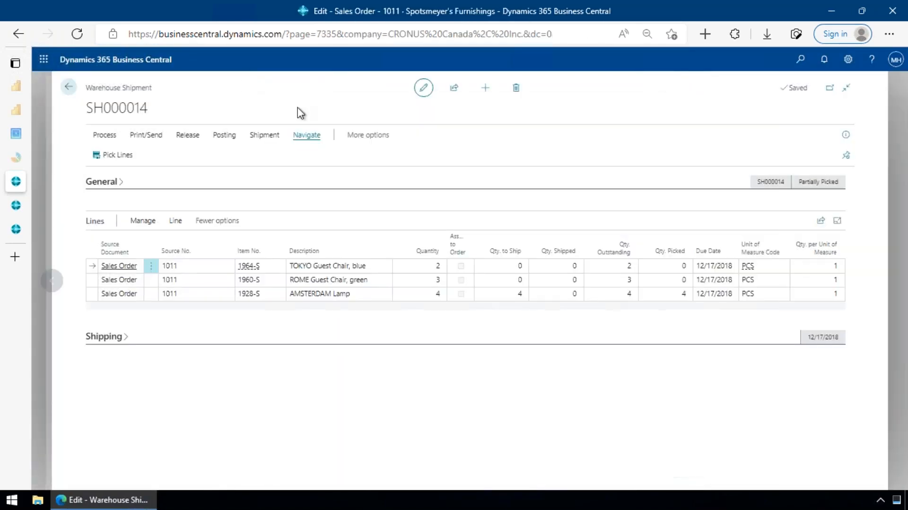
# - Check Qty. Picked and Qty. to Ship on the AMSTERDAM Lamp line, and view the shipment's posting actions without posting
pyautogui.click(669, 298)
pyautogui.click(524, 295)
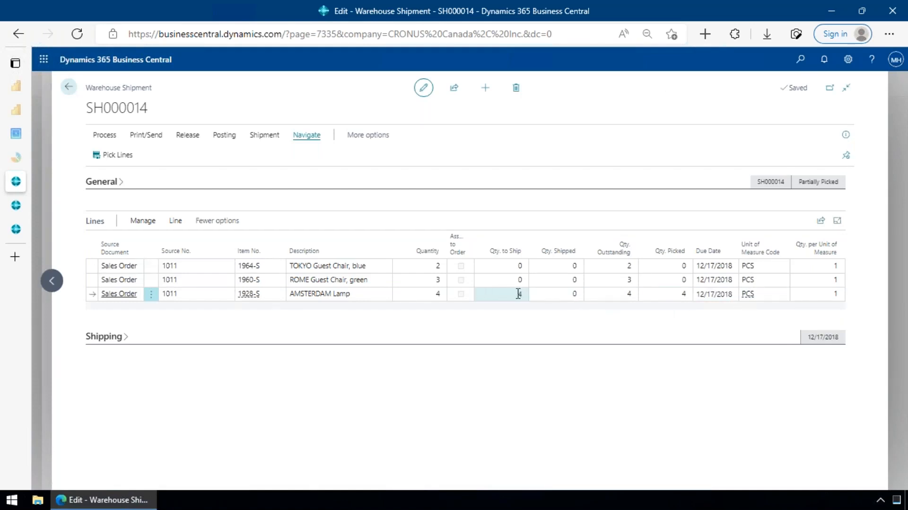
pyautogui.click(103, 136)
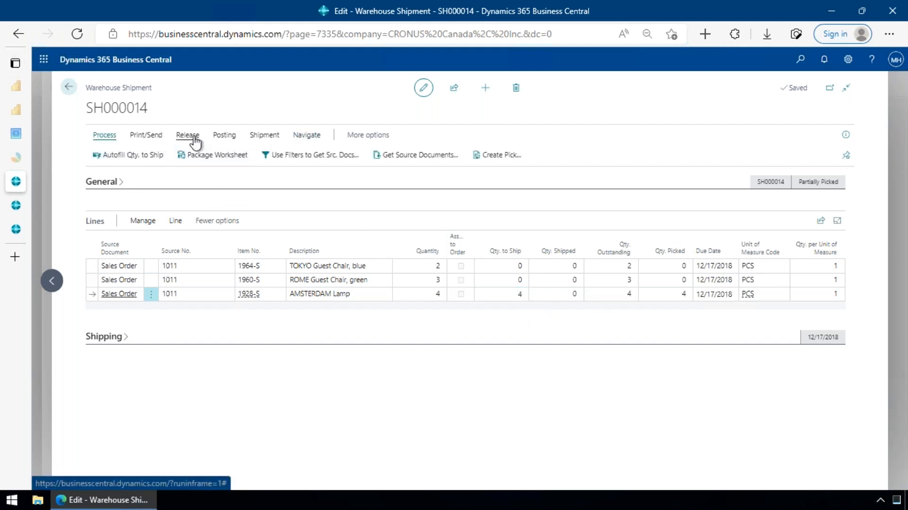
pyautogui.click(224, 137)
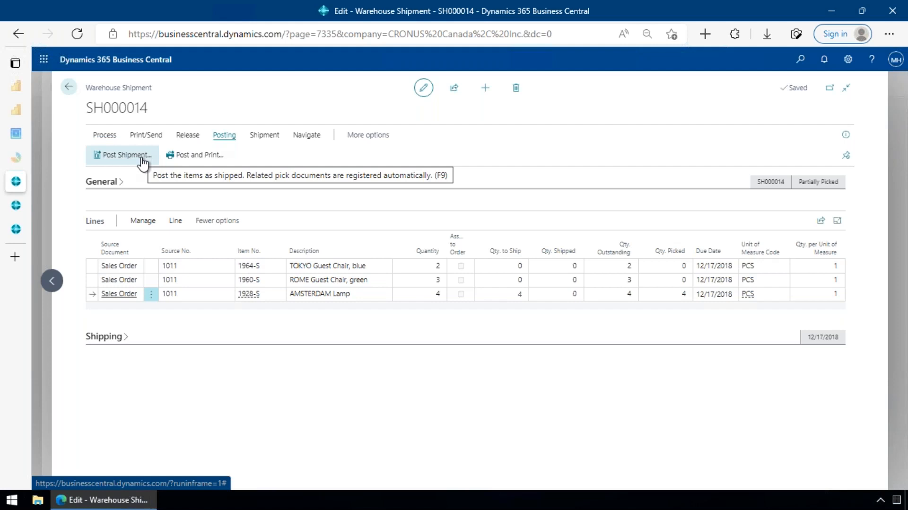
pyautogui.click(667, 298)
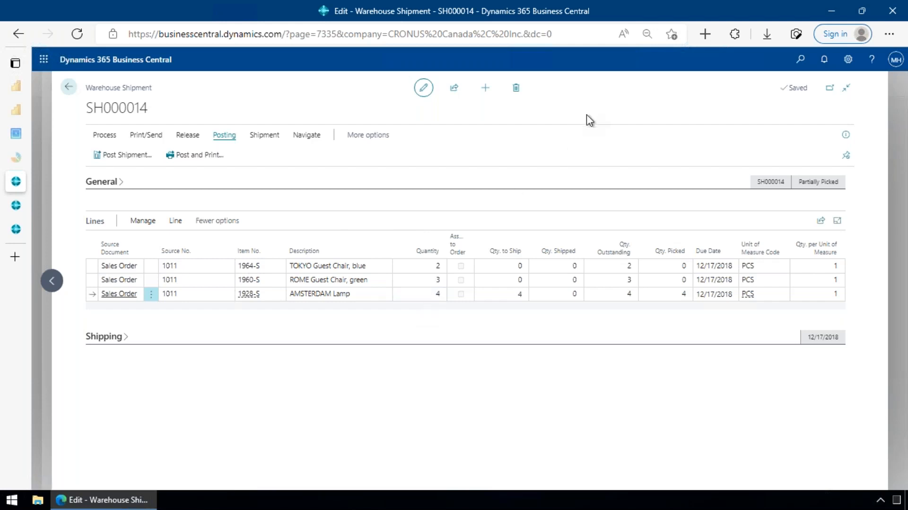
# - Close the warehouse shipment, sales order and sales order list to return to the Shipping and Receiving home page
pyautogui.press('Escape')
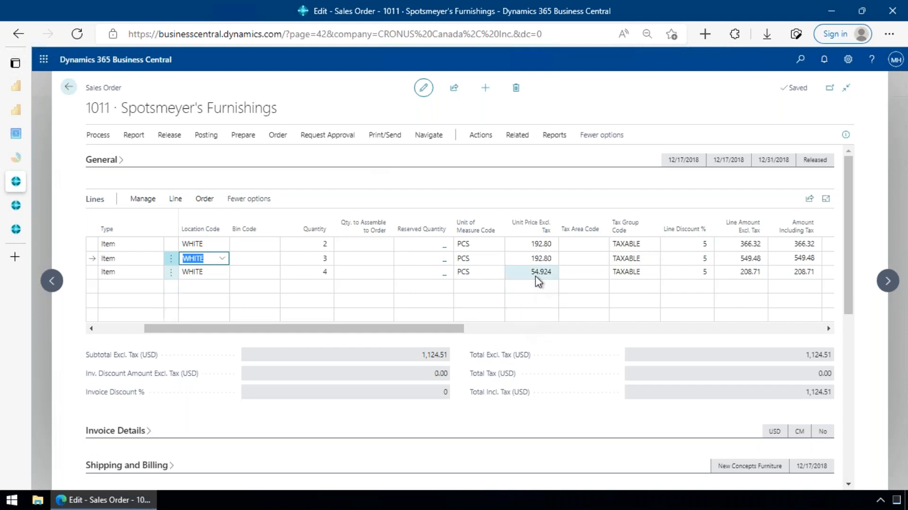
pyautogui.press('Escape')
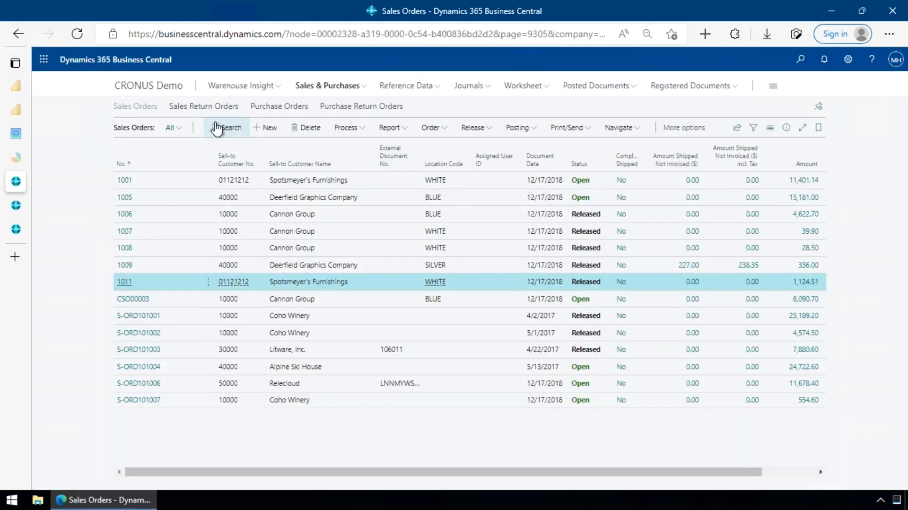
pyautogui.press('Escape')
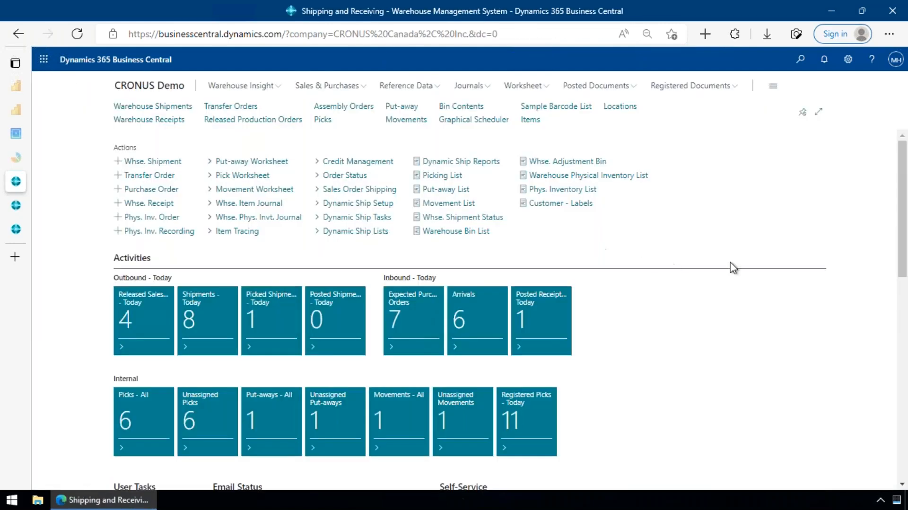
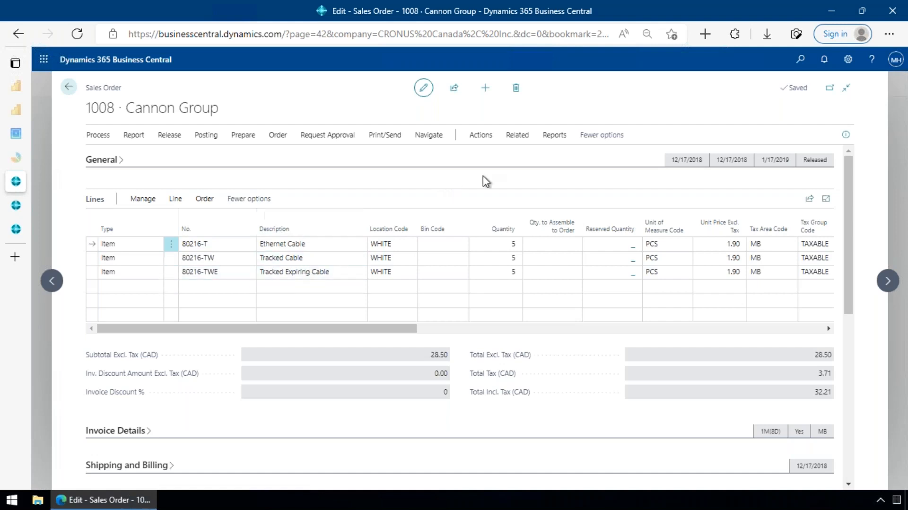
# - Open the warehouse shipment for the Cannon Group sales order through its warehouse shipment lines
pyautogui.click(528, 141)
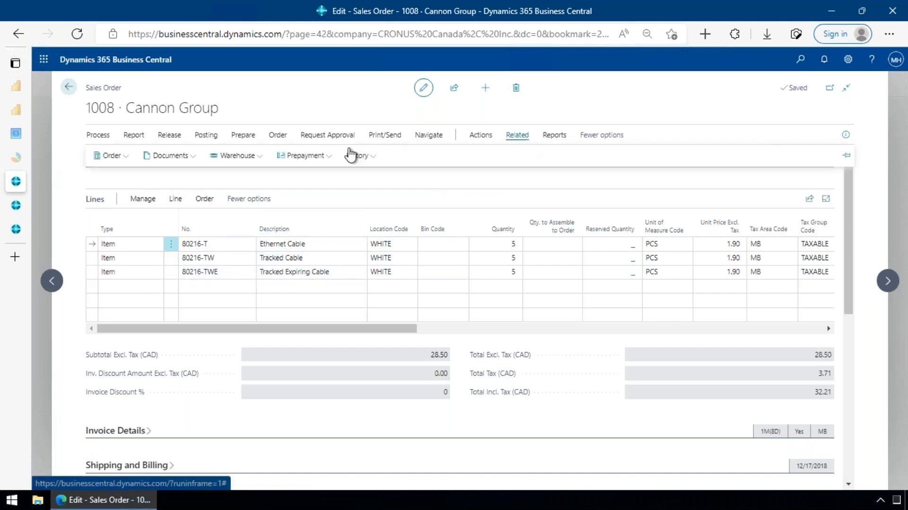
pyautogui.click(253, 161)
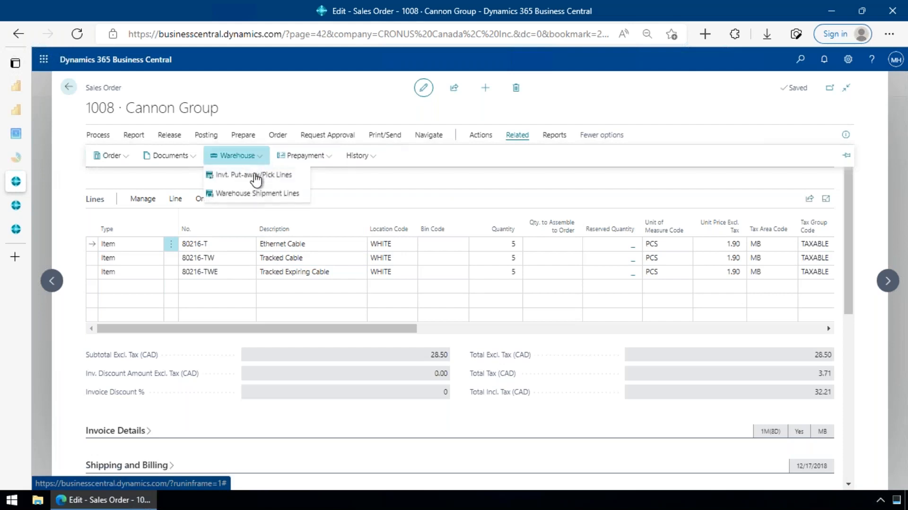
pyautogui.click(266, 198)
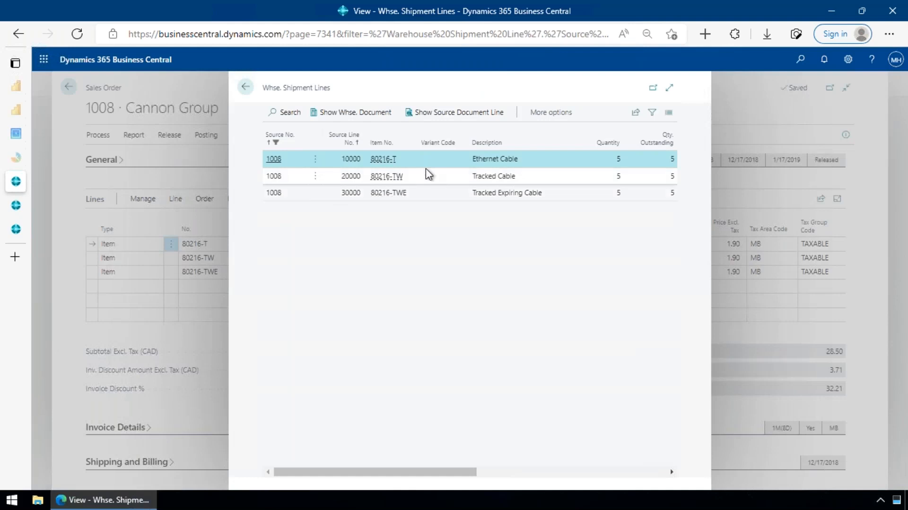
pyautogui.click(346, 116)
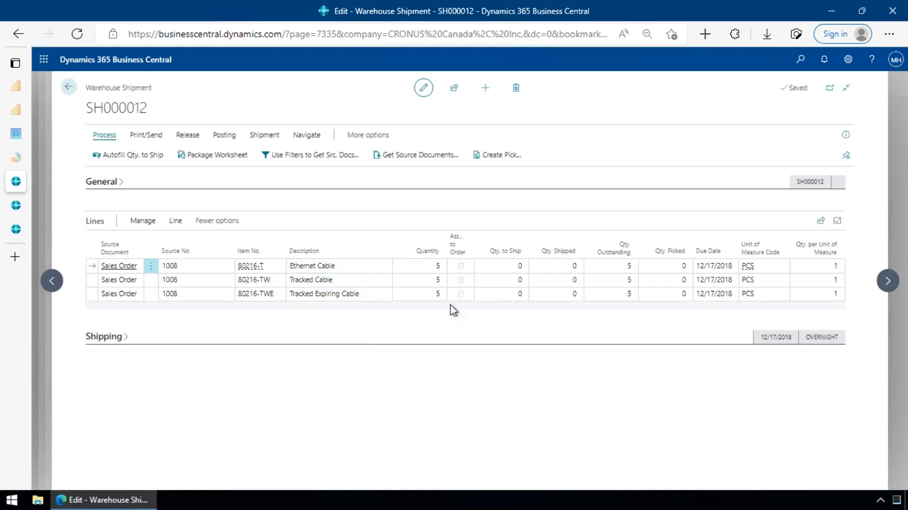
# - Open the warehouse pick from the shipment's pick lines and filter its lines to the Take action type
pyautogui.click(308, 135)
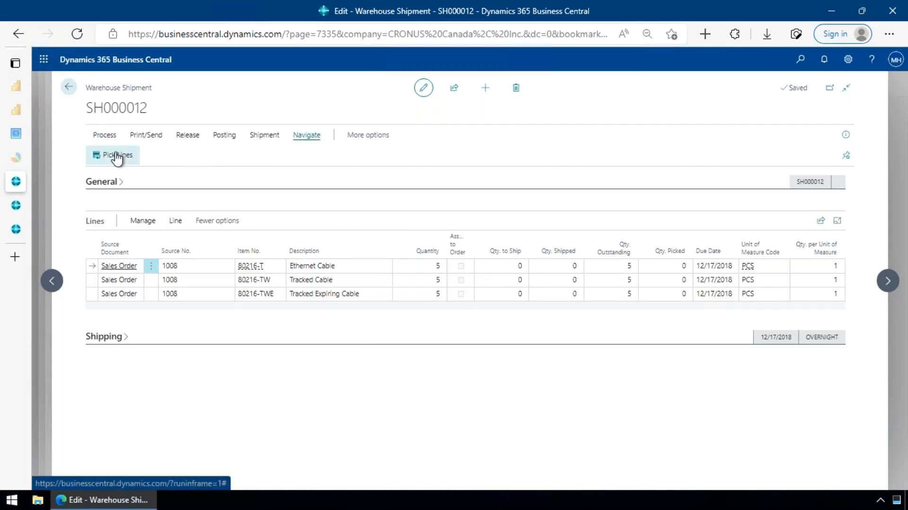
pyautogui.click(117, 156)
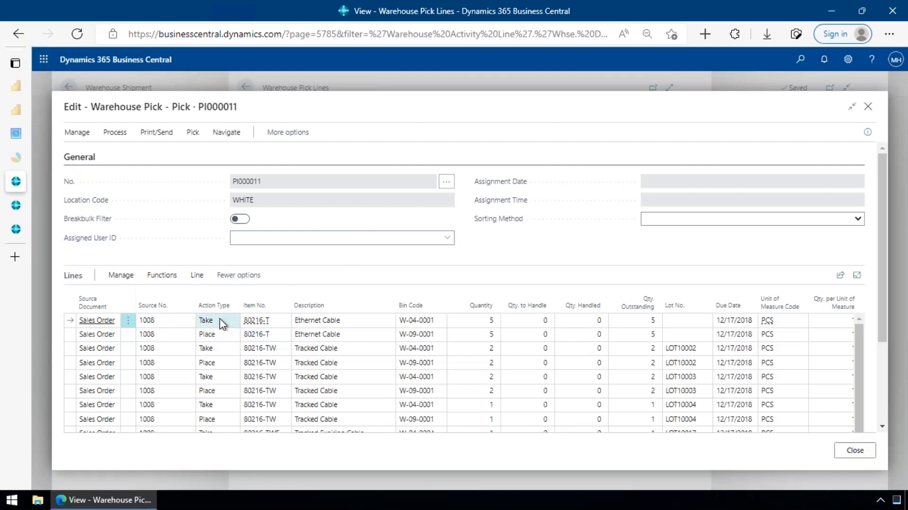
pyautogui.hotkey('alt', 'F3')
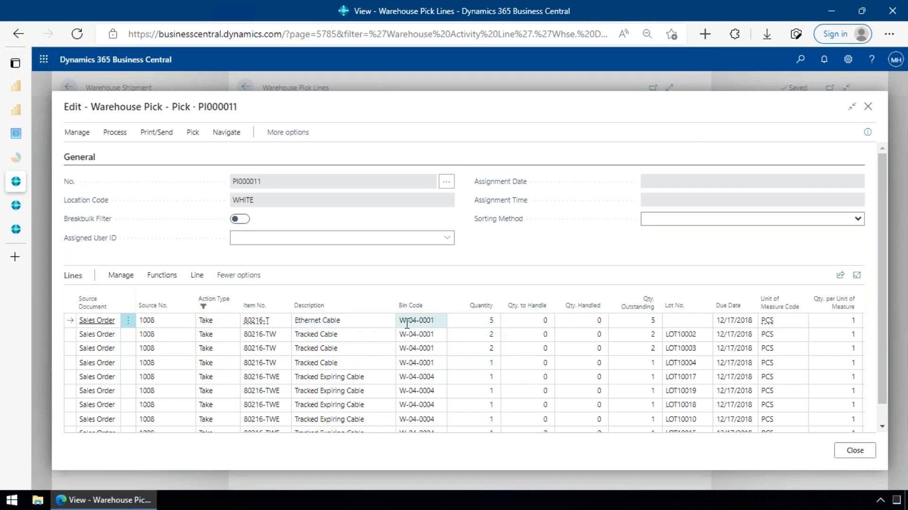
# - Try to enter the lot number dsgds on the Ethernet Cable Take line, and discard the entry
pyautogui.click(428, 321)
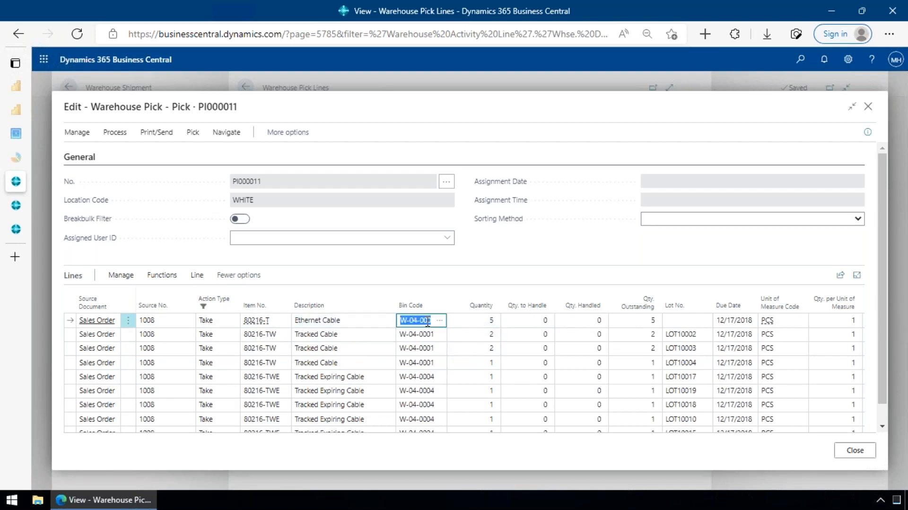
pyautogui.click(684, 322)
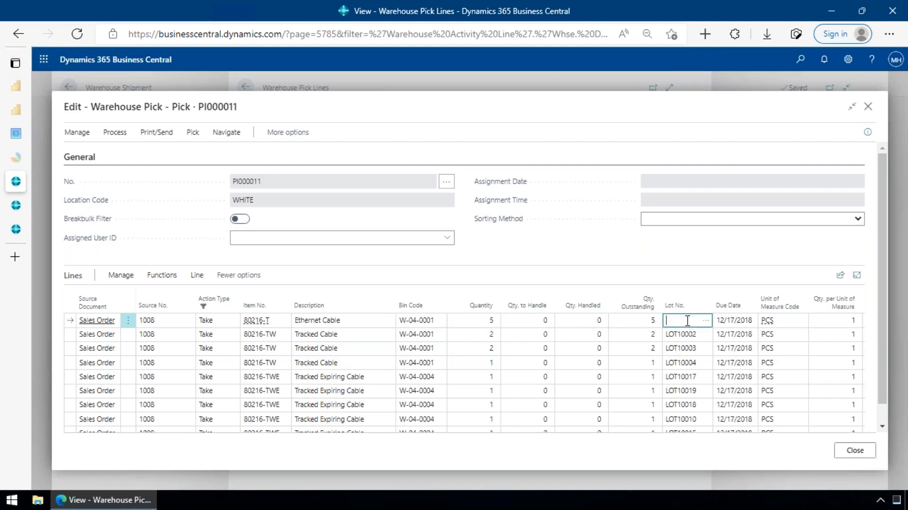
pyautogui.write('dsgds')
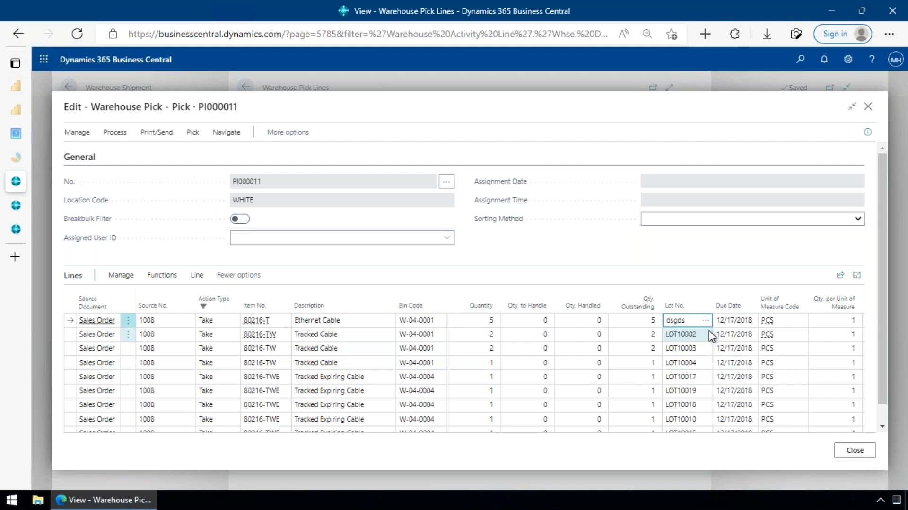
pyautogui.press('Return')
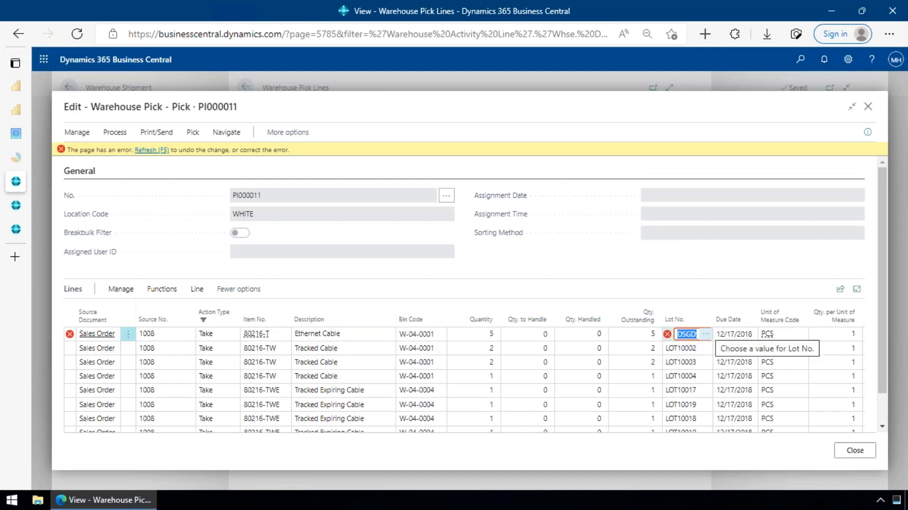
pyautogui.moveTo(668, 336)
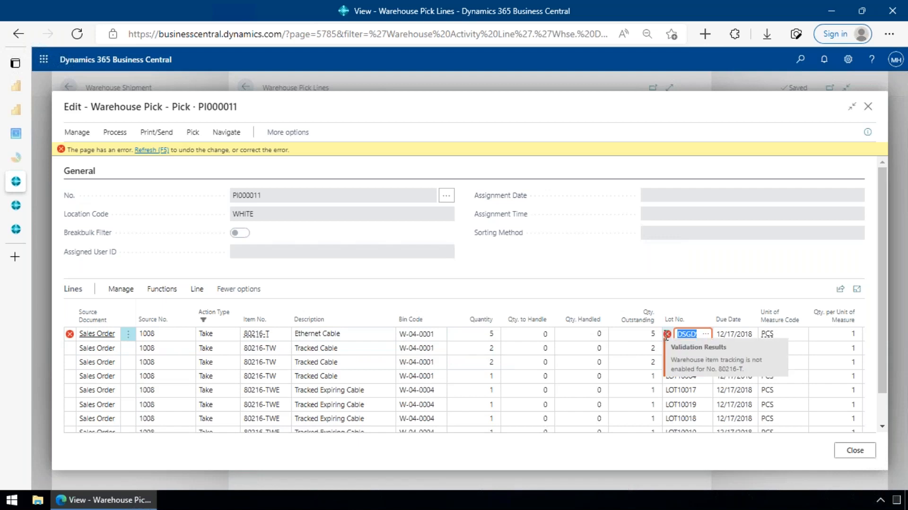
pyautogui.press('Escape')
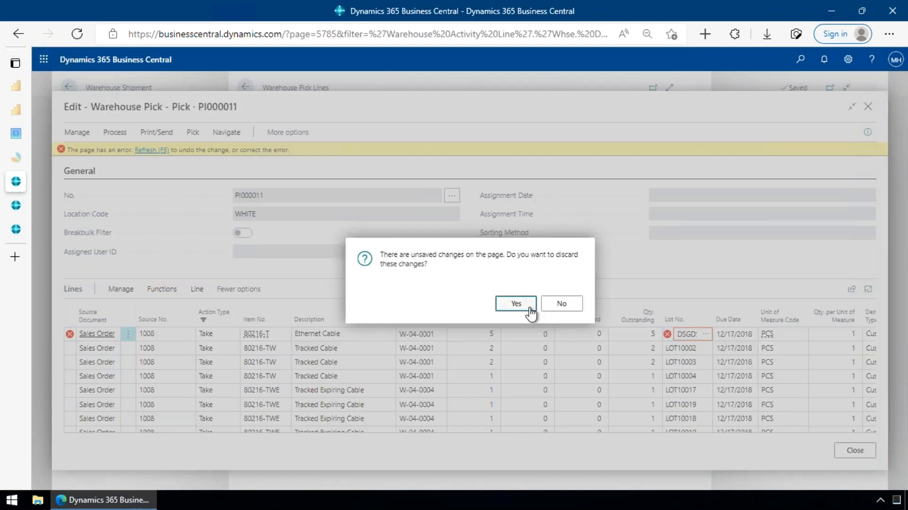
pyautogui.press('Return')
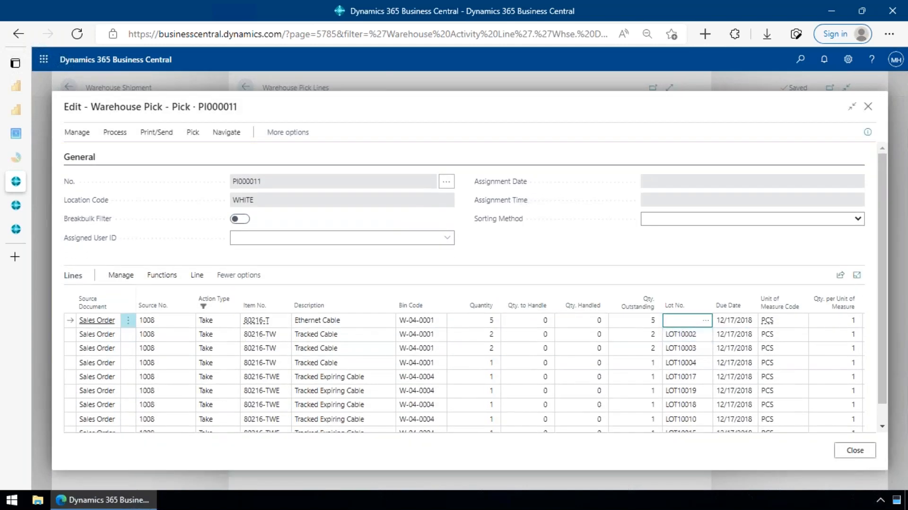
# - View the warehouse document line behind the Ethernet Cable pick line and return to the pick
pyautogui.click(214, 277)
pyautogui.click(176, 279)
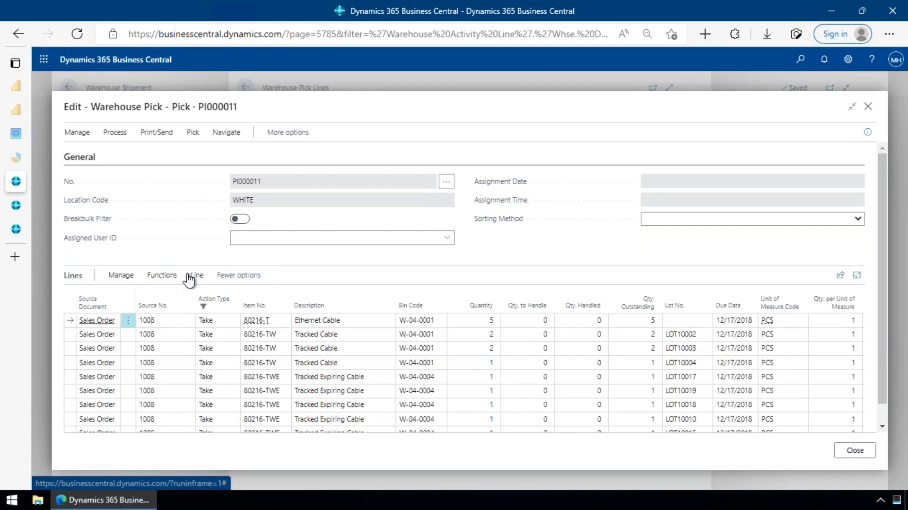
pyautogui.click(196, 276)
pyautogui.click(857, 299)
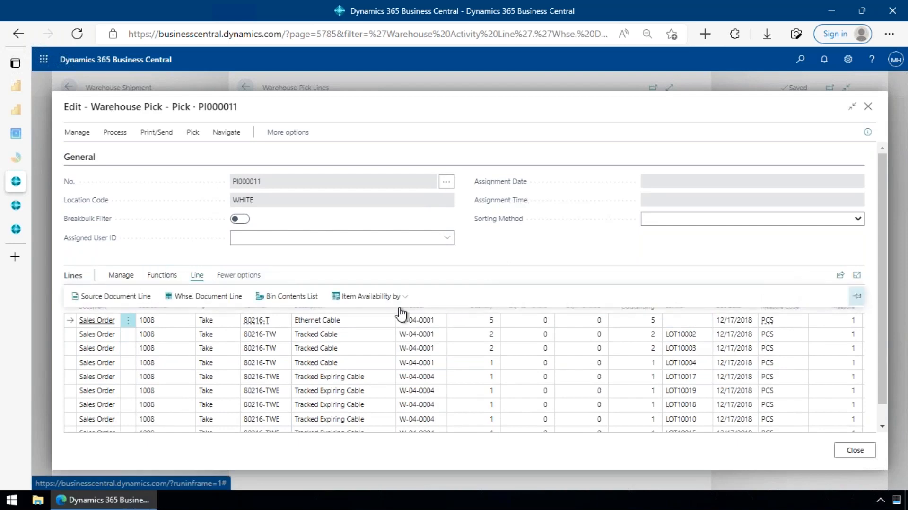
pyautogui.click(189, 295)
pyautogui.press('Escape')
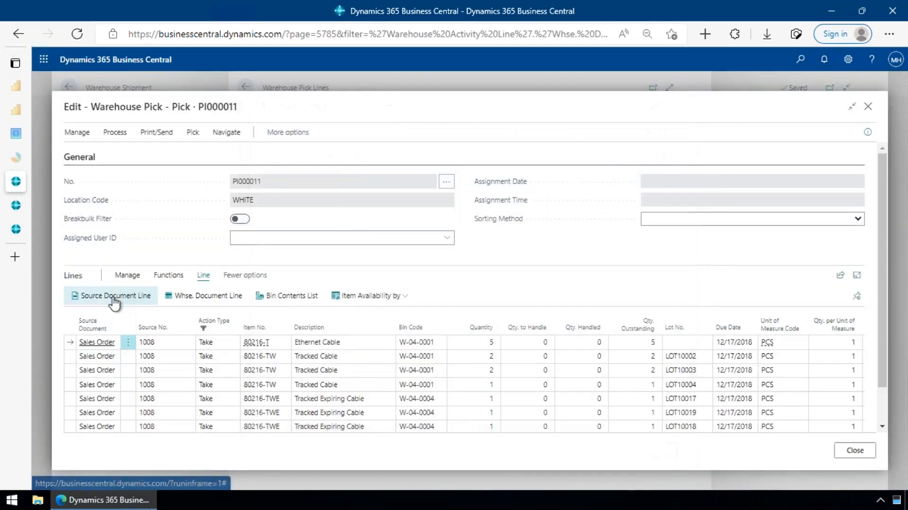
# - View the source sales line of the Ethernet Cable pick line and its available line actions, and return to the pick
pyautogui.click(114, 297)
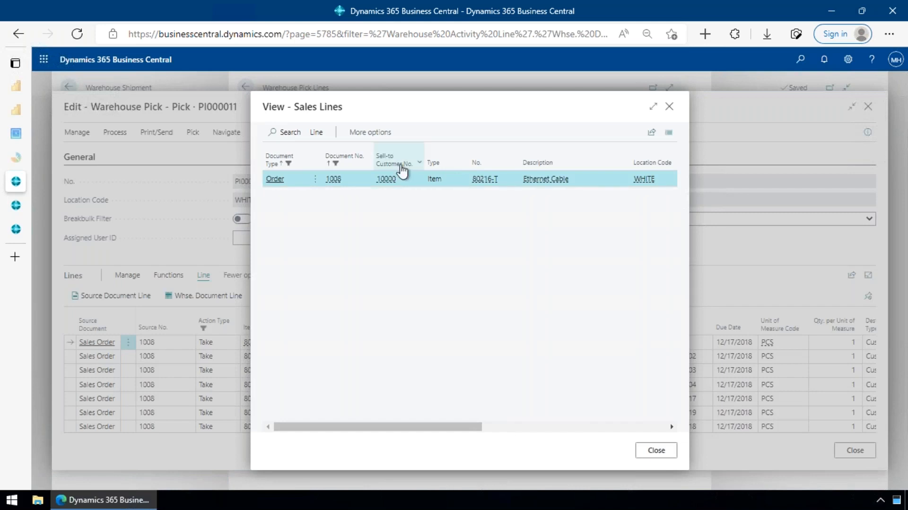
pyautogui.click(375, 136)
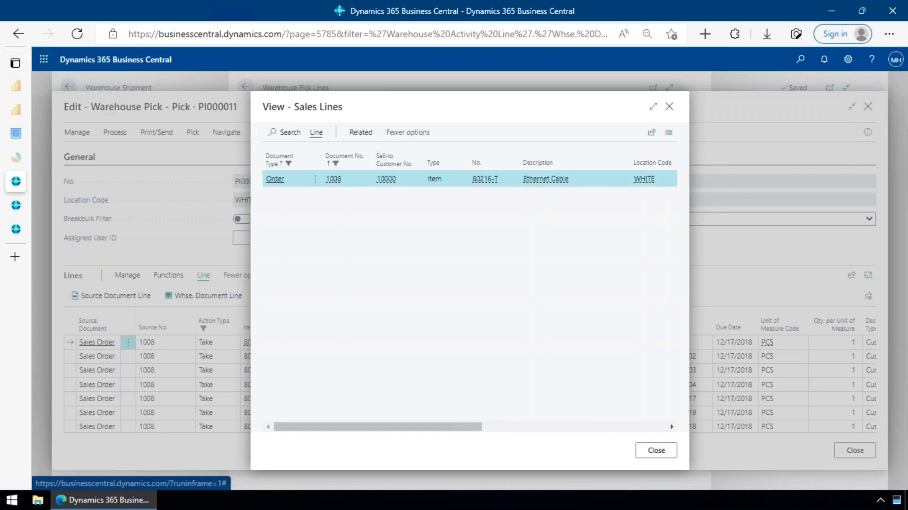
pyautogui.click(314, 136)
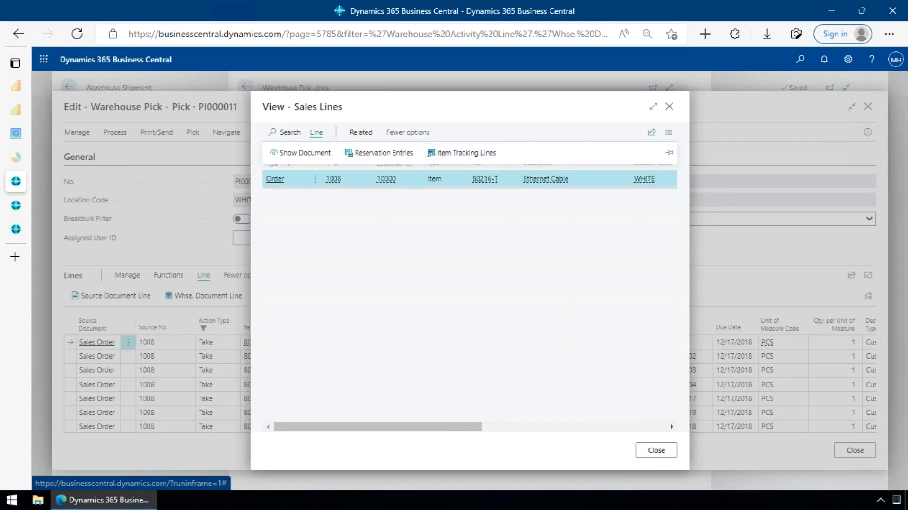
pyautogui.click(348, 186)
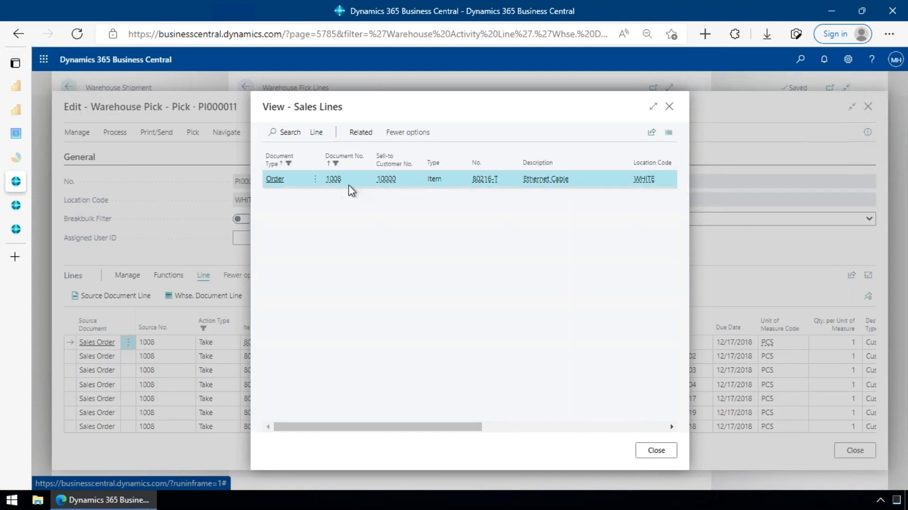
pyautogui.click(711, 337)
pyautogui.click(694, 345)
pyautogui.click(652, 346)
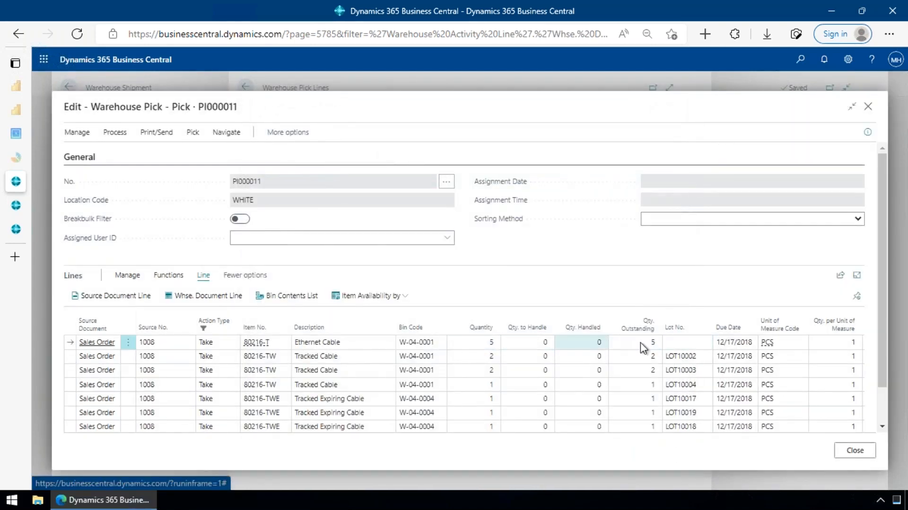
# - Select all Tracked Cable Take lines, LOT10002 to LOT10004, to examine their bins and lots
pyautogui.click(387, 358)
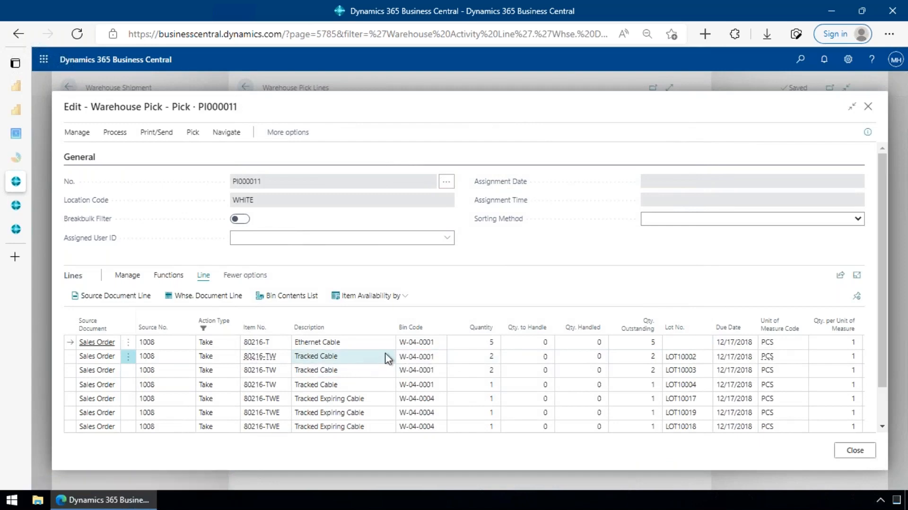
pyautogui.hotkey('shift', 'Down')
pyautogui.hotkey('shift', 'Down')
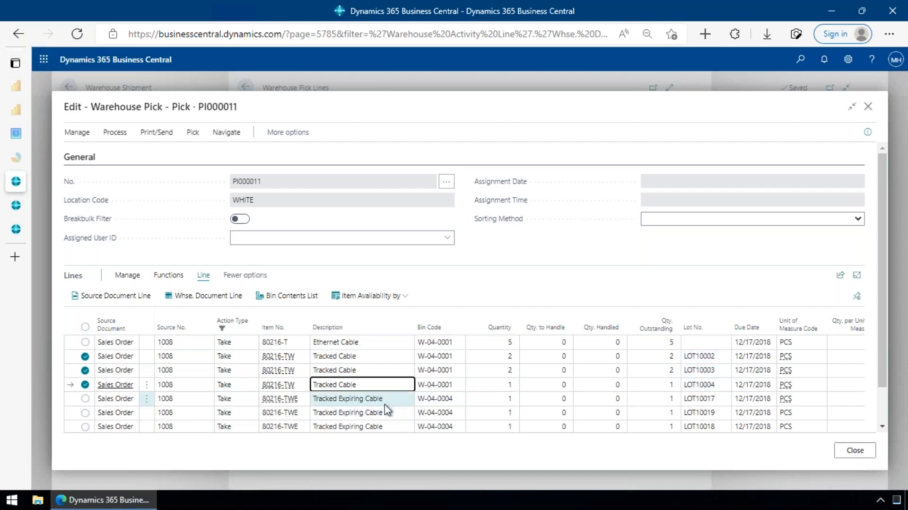
# - Select the Tracked Expiring Cable Take lines to examine their bins, and review the lot numbers across the tracked items
pyautogui.click(405, 401)
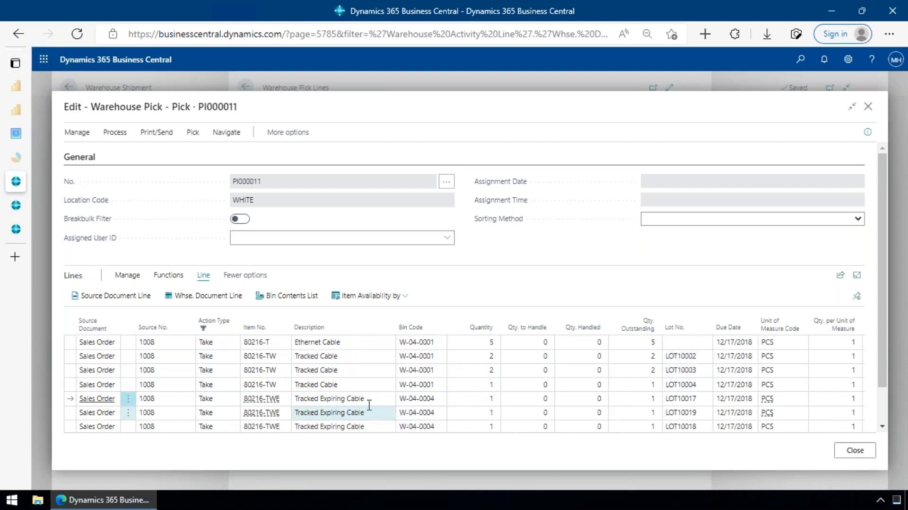
pyautogui.scroll(-1, 370, 406)
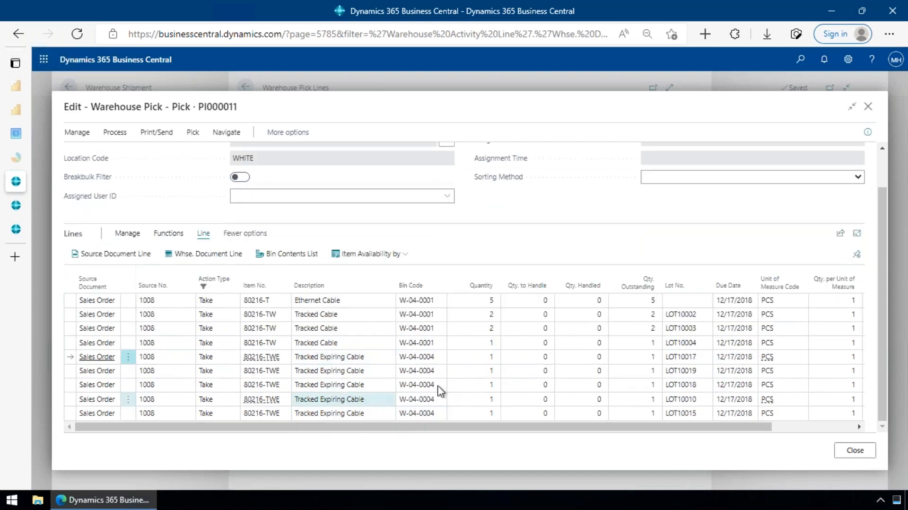
pyautogui.keyDown('shift'); pyautogui.click(362, 414); pyautogui.keyUp('shift')
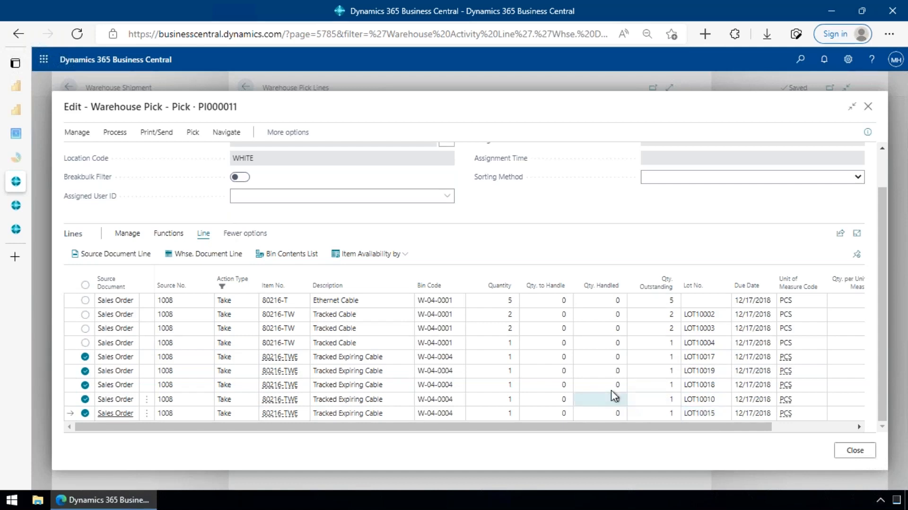
pyautogui.scroll(2, 611, 393)
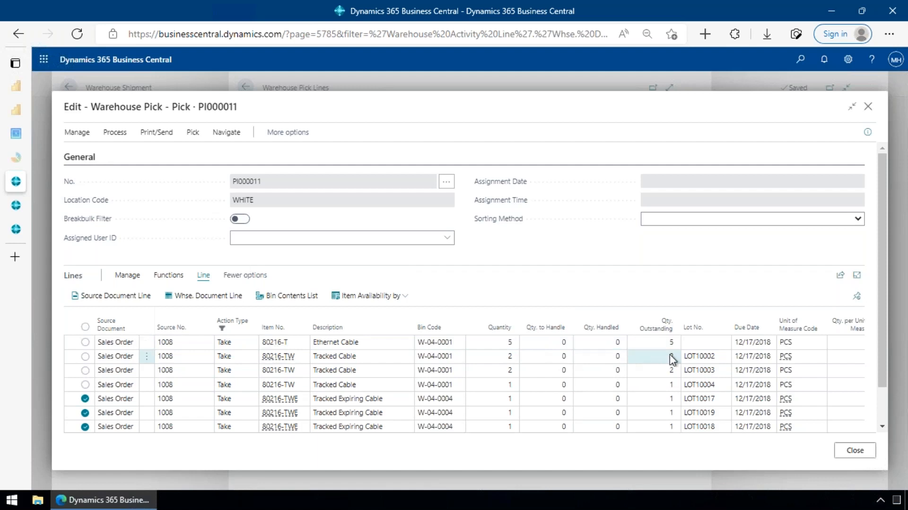
pyautogui.click(695, 357)
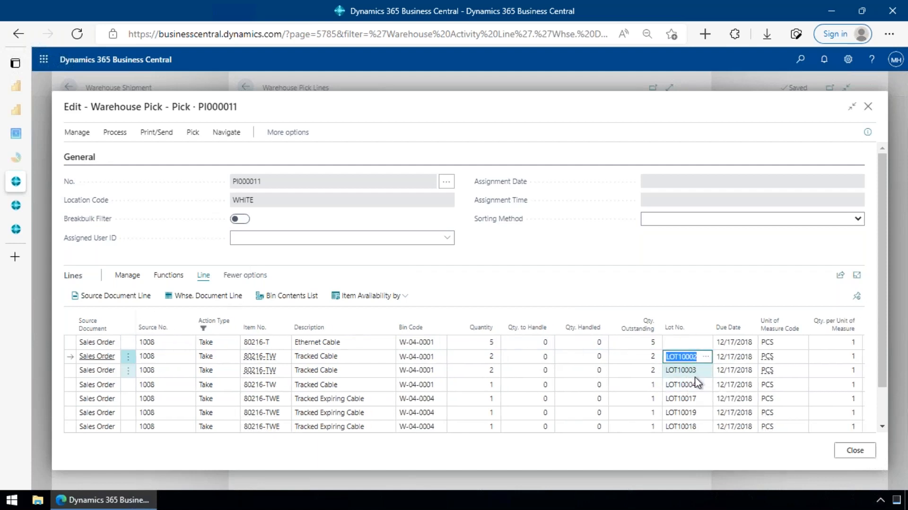
pyautogui.scroll(-1, 692, 382)
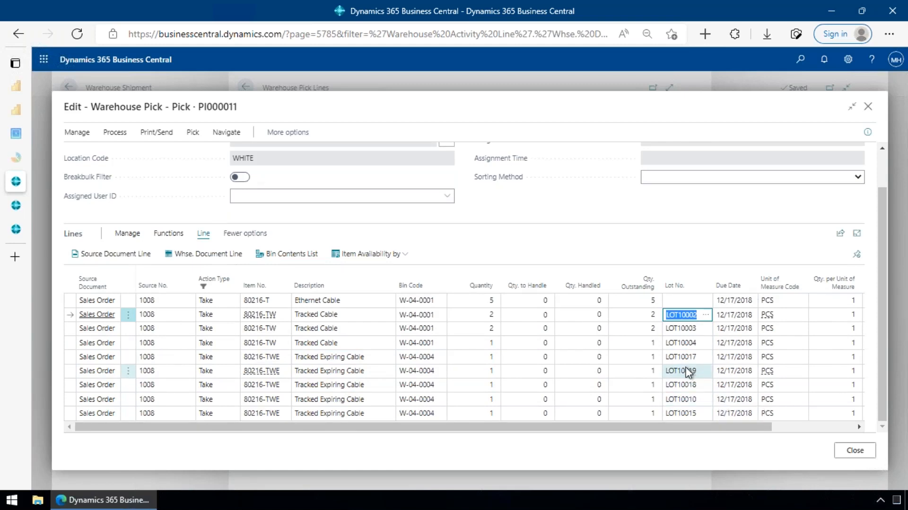
# - Close the warehouse pick, its pick lines, the warehouse shipment and the shipment lines to return to the sales order
pyautogui.press('Escape')
pyautogui.press('Escape')
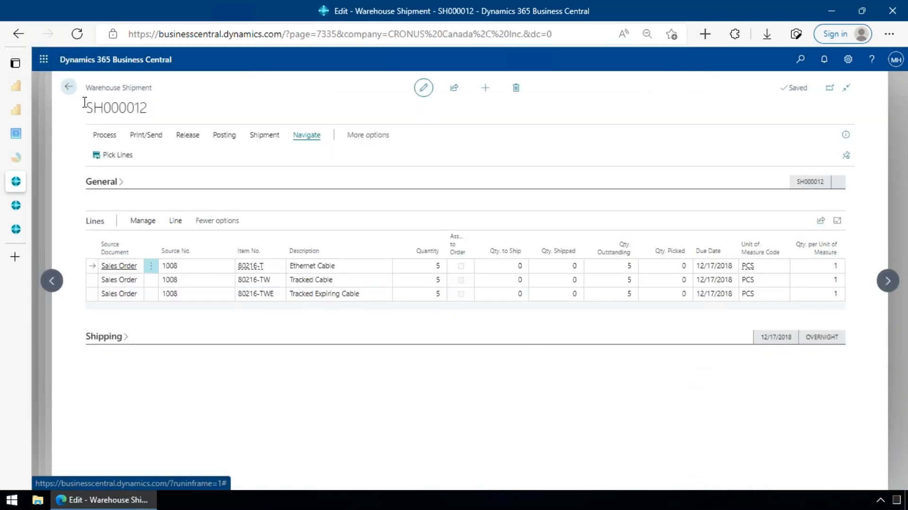
pyautogui.click(68, 87)
pyautogui.press('Escape')
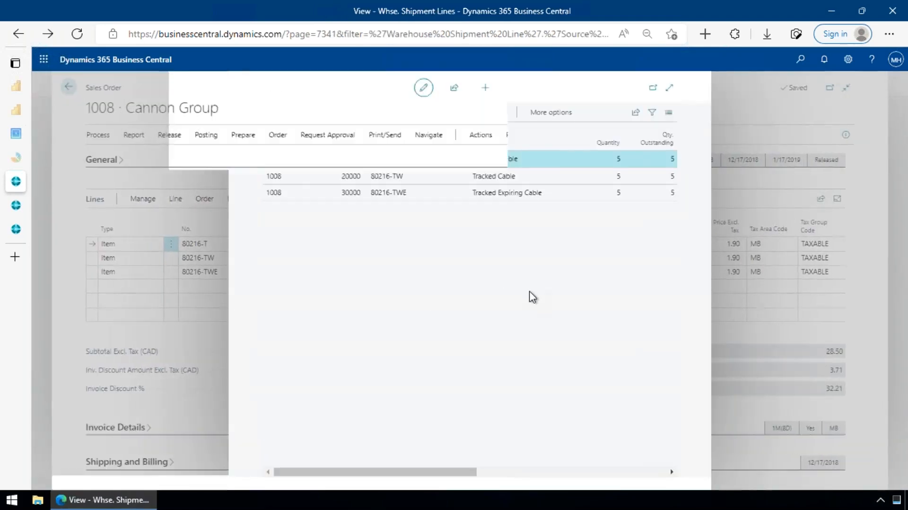